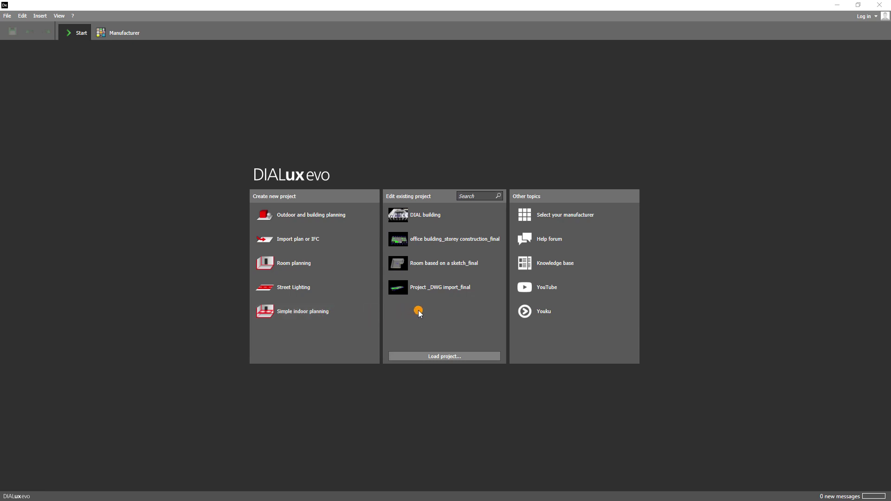
Step: View the options available for the recent project "Project _DWG import_final" without applying any
mouse_move(420, 290)
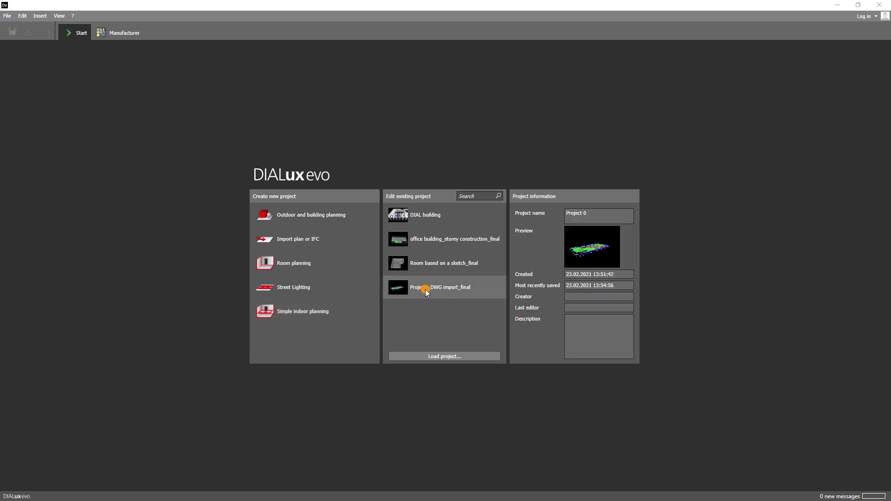
right_click(425, 291)
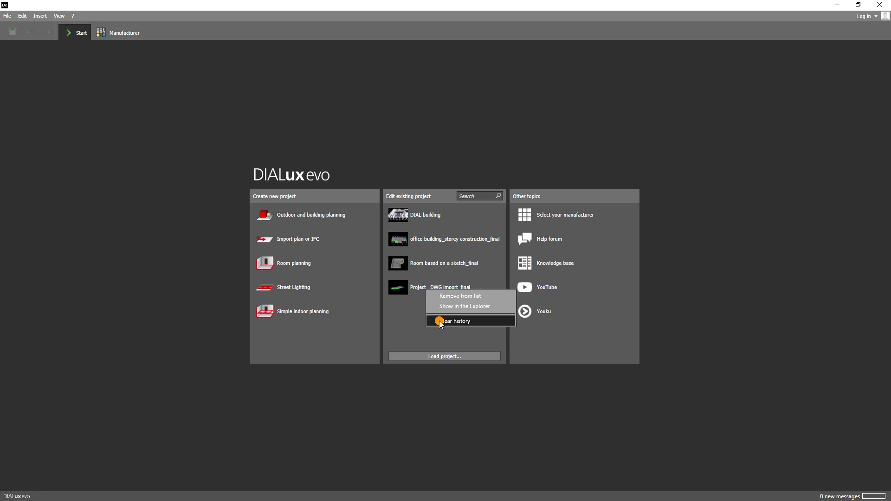
left_click(418, 318)
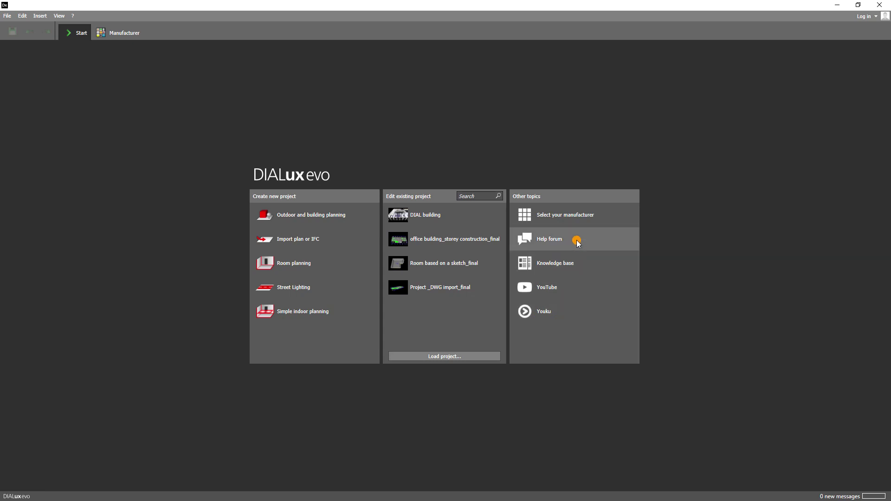
Step: Browse the list of luminaire manufacturers and return to the start page
left_click(576, 216)
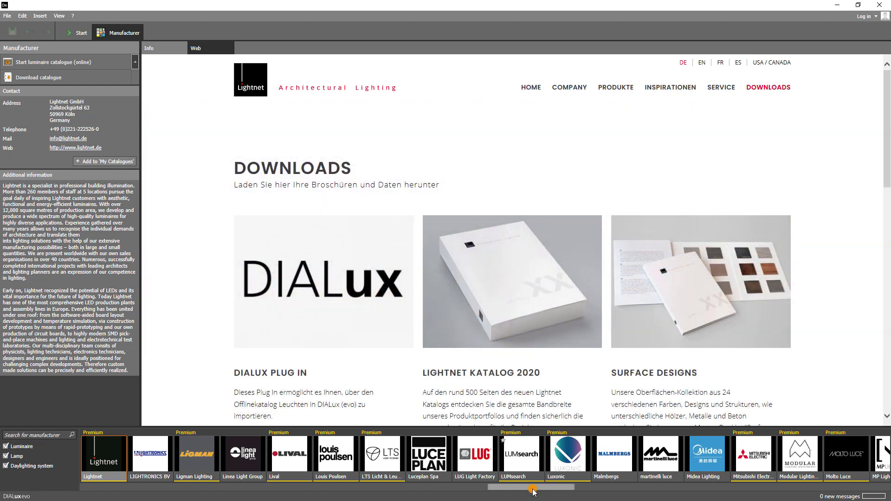
left_click_drag(533, 492, 807, 477)
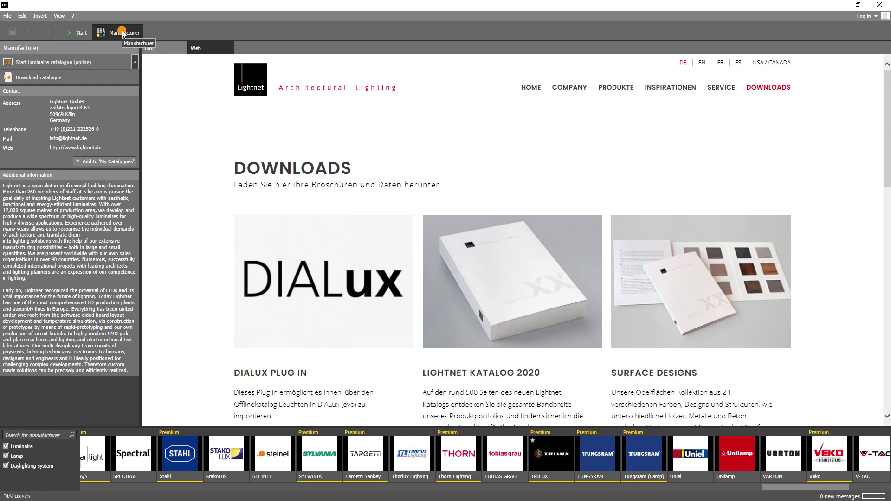
left_click(80, 32)
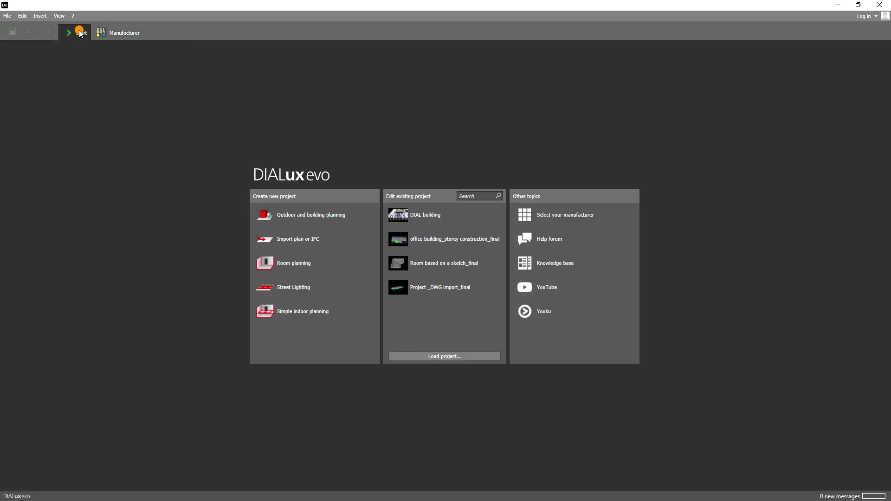
Step: Open the general settings and review the available display languages, keeping English (United Kingdom)
left_click(8, 16)
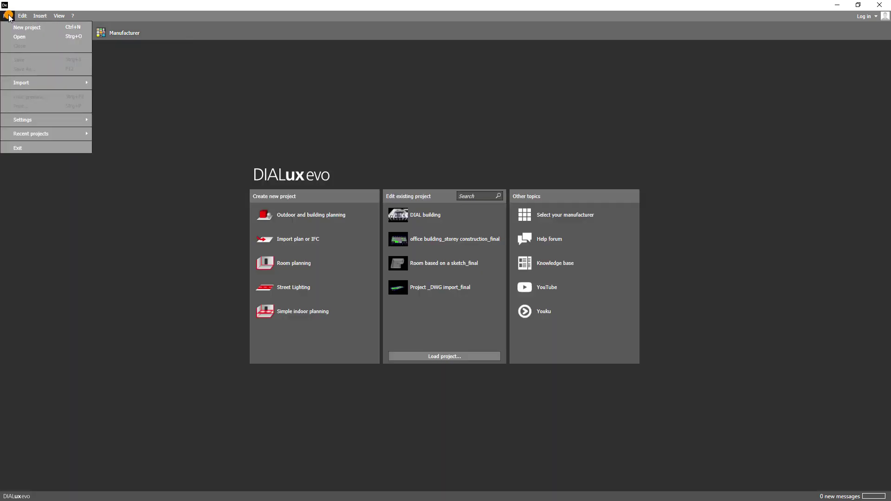
mouse_move(21, 122)
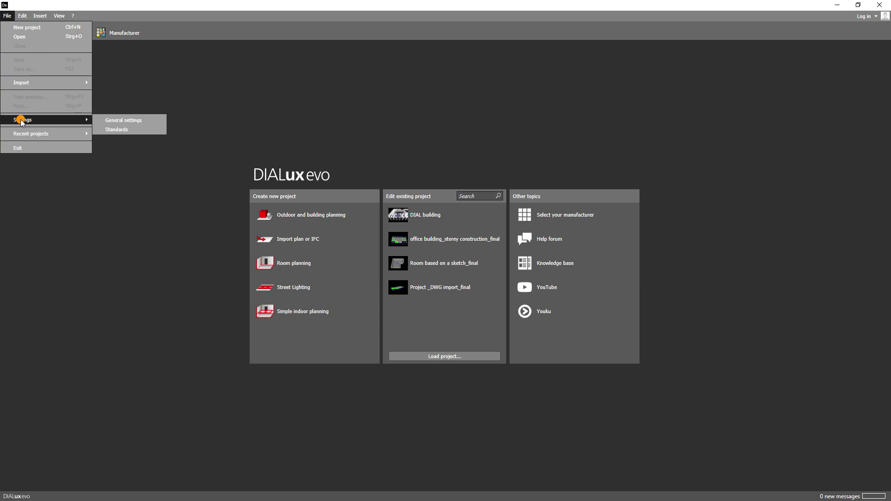
left_click(123, 121)
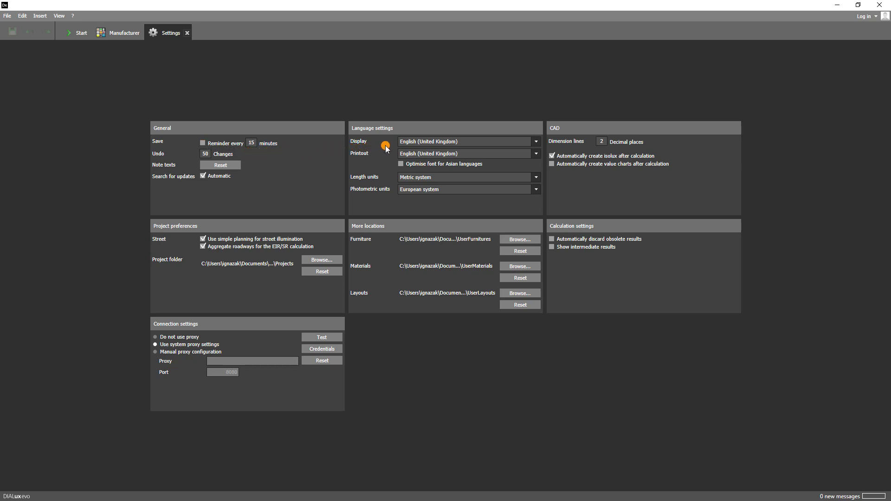
left_click(536, 141)
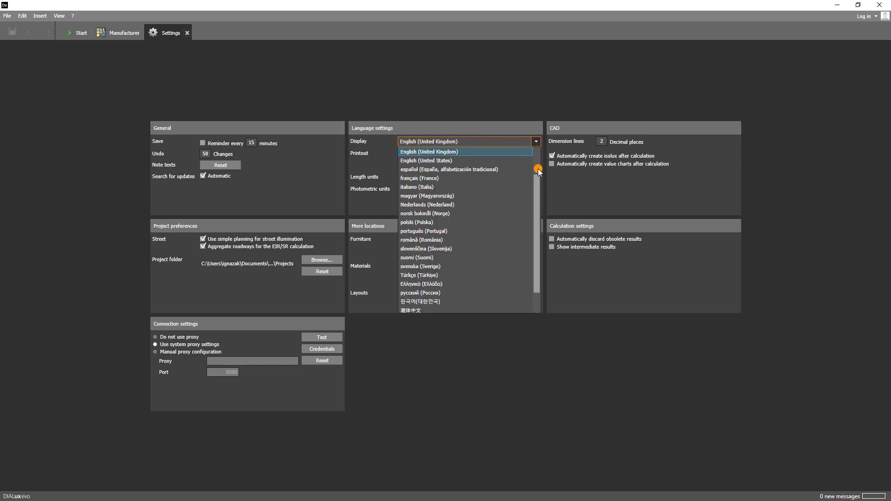
left_click_drag(536, 180, 536, 139)
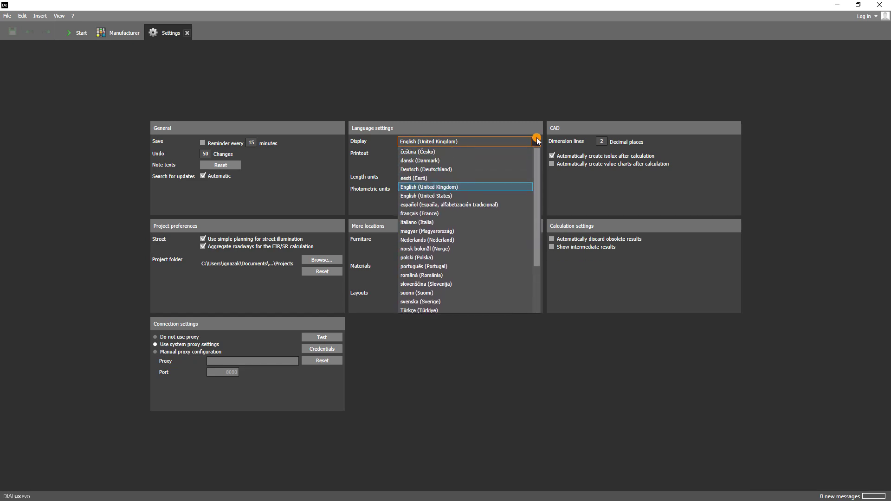
left_click(537, 139)
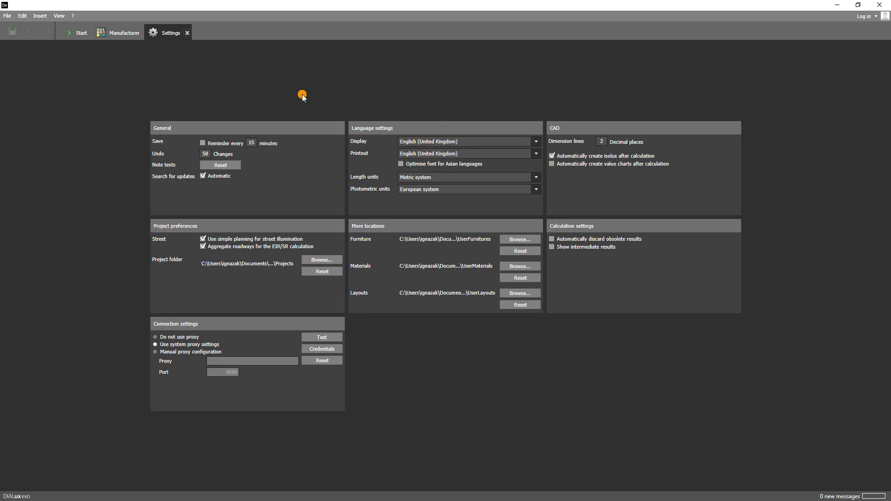
Step: Open the settings for standards and review the available presets, keeping Europa
left_click(9, 16)
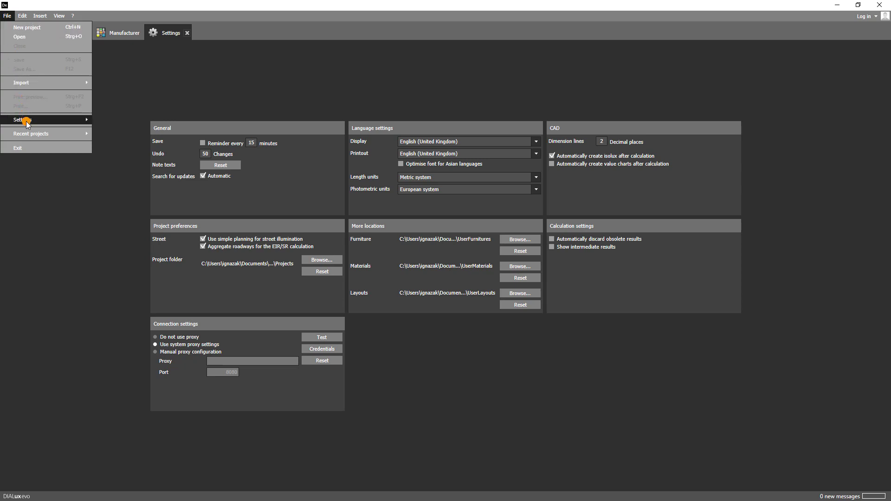
mouse_move(27, 122)
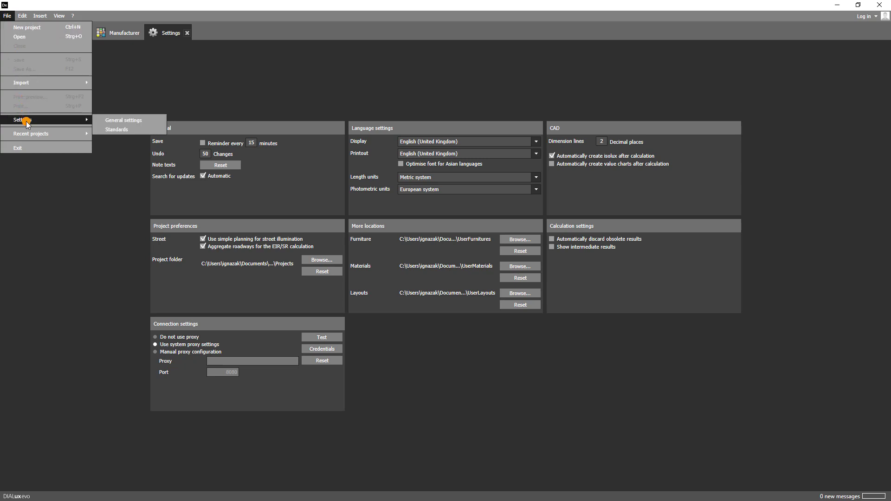
left_click(118, 131)
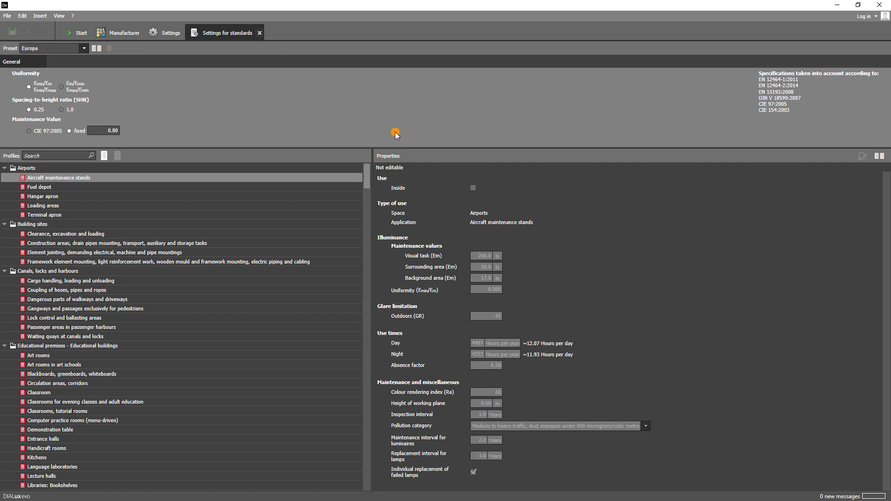
mouse_move(367, 172)
left_mouse_down()
mouse_move(367, 199)
mouse_move(368, 177)
left_mouse_up()
left_click(105, 131)
left_click(84, 49)
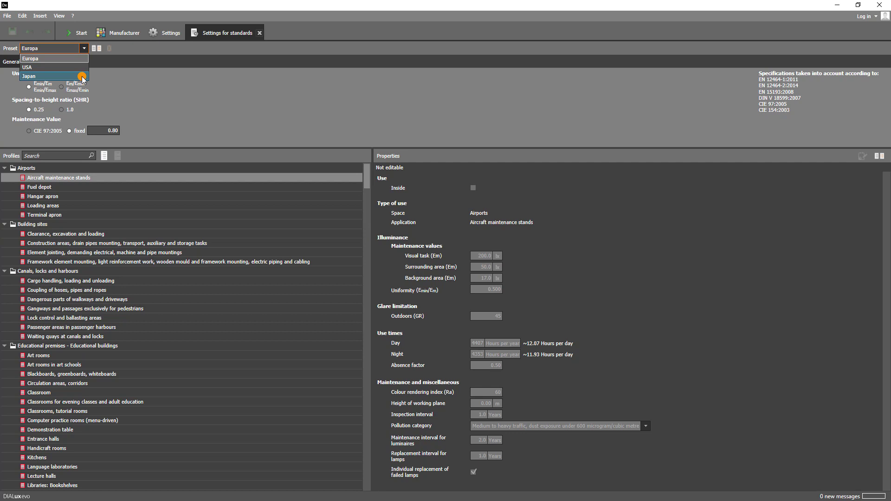
left_click(84, 49)
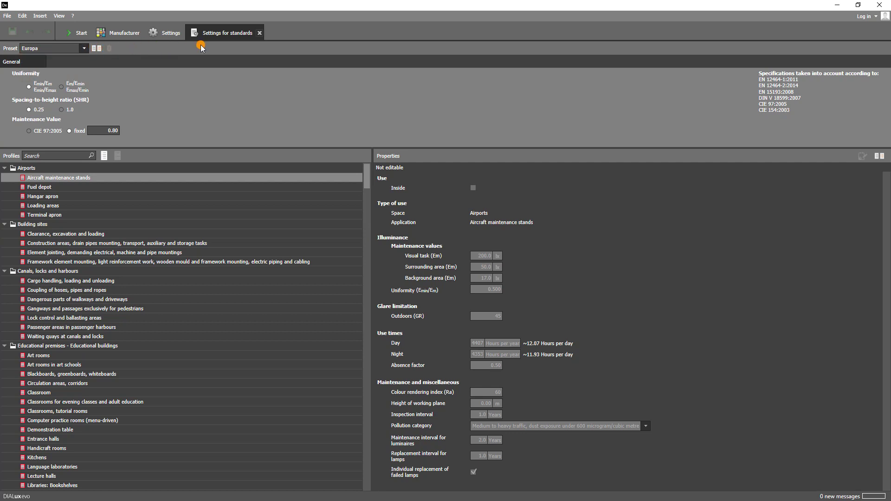
Step: Close both settings pages and open the existing DIAL building project from the start page
left_click(258, 34)
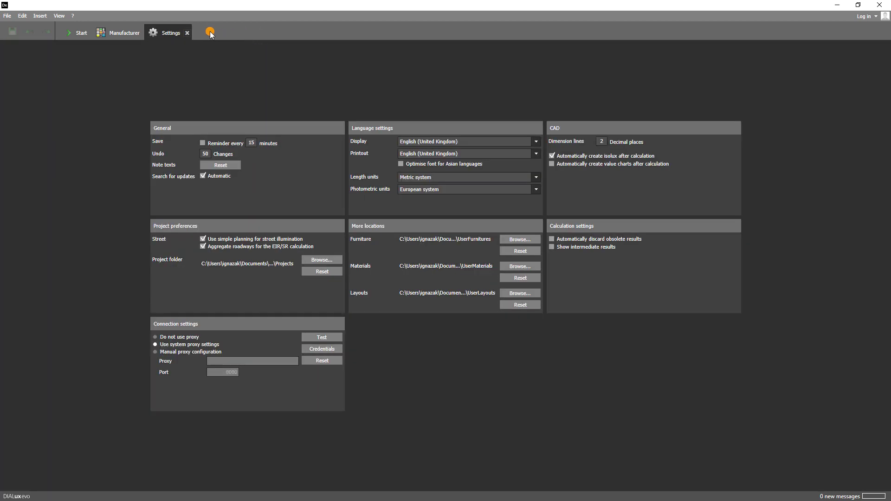
left_click(186, 33)
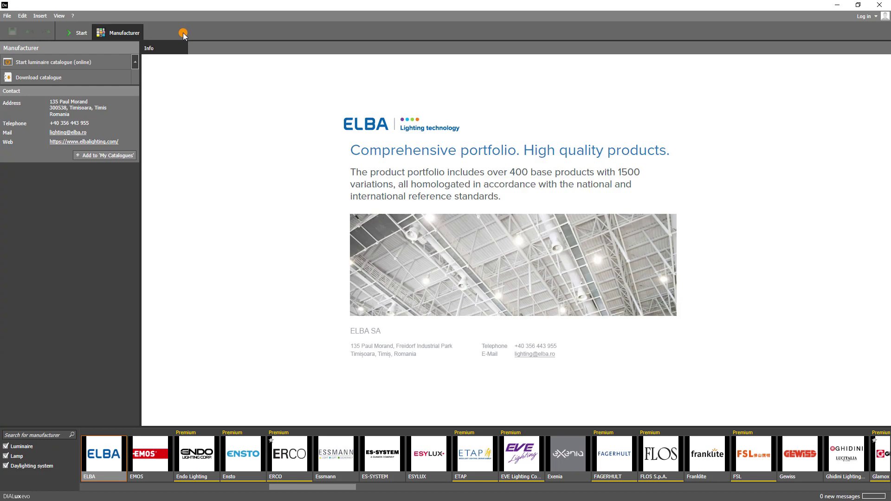
left_click(77, 34)
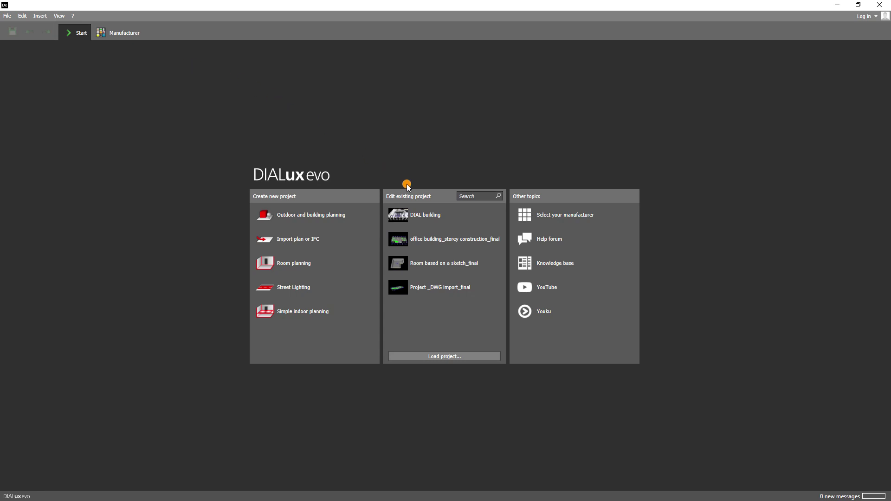
left_click(430, 216)
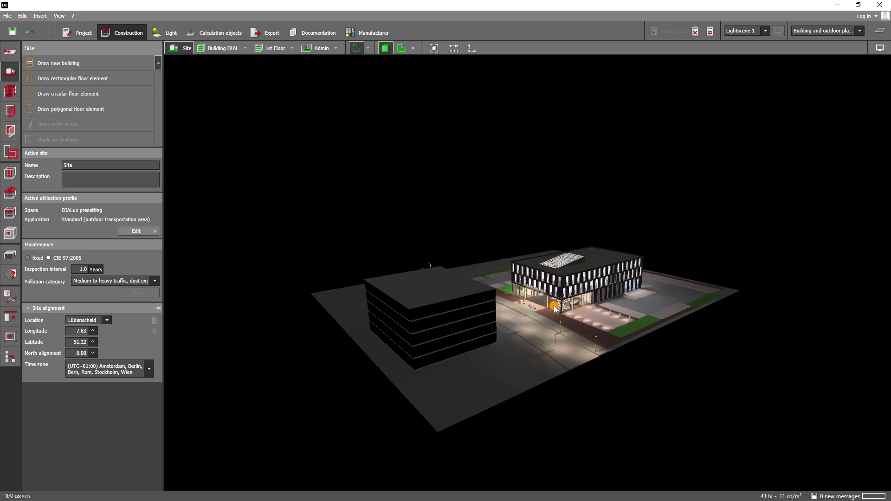
Step: Examine the DIAL building in 3D, from the street lighting outside to the foyer and staircase inside
scroll(533, 307, "up", 2)
scroll(532, 307, "up", 5)
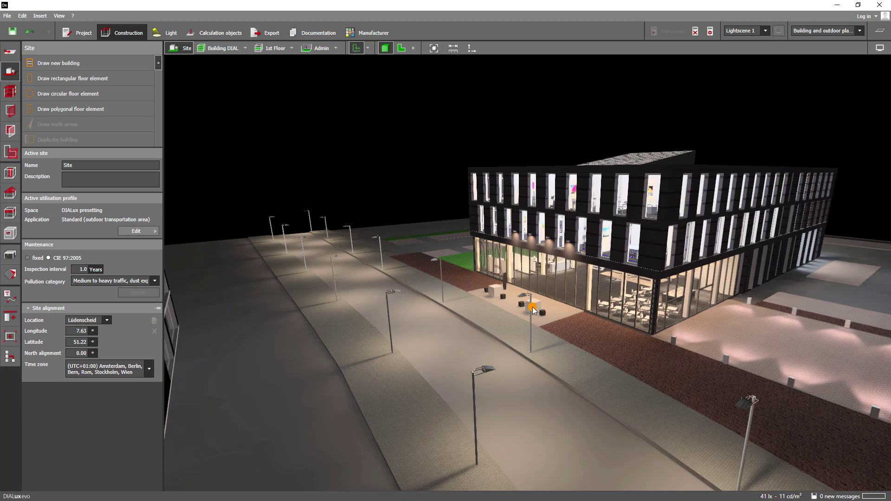
scroll(532, 307, "up", 5)
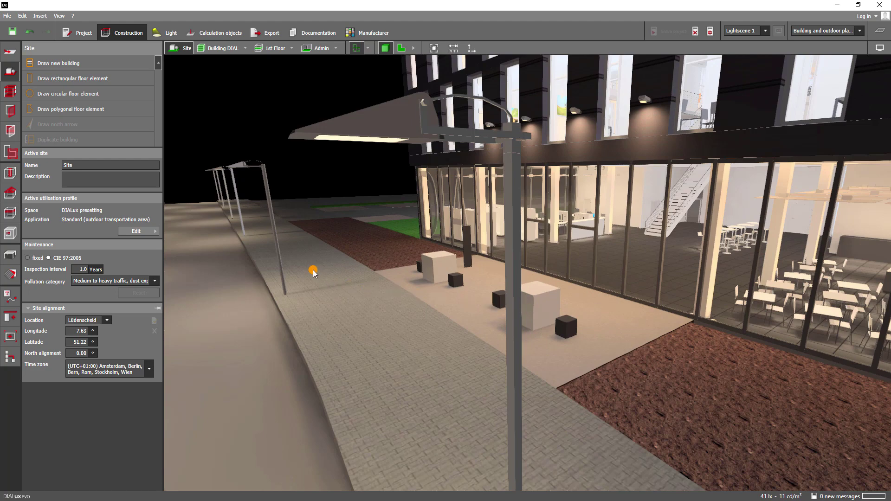
left_click_drag(313, 269, 343, 258)
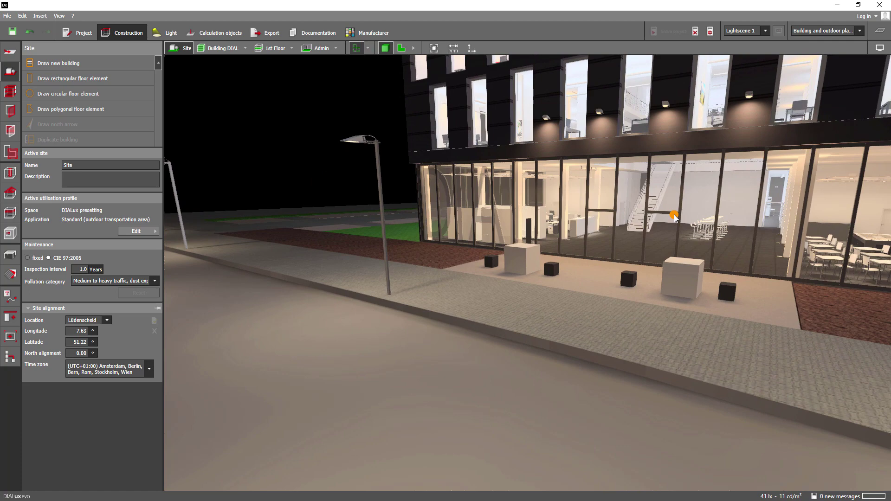
scroll(674, 217, "up", 10)
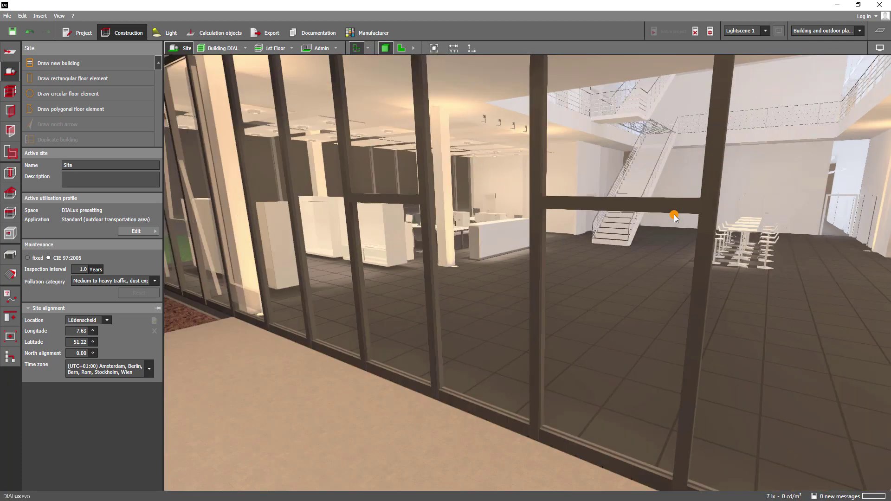
scroll(674, 217, "up", 10)
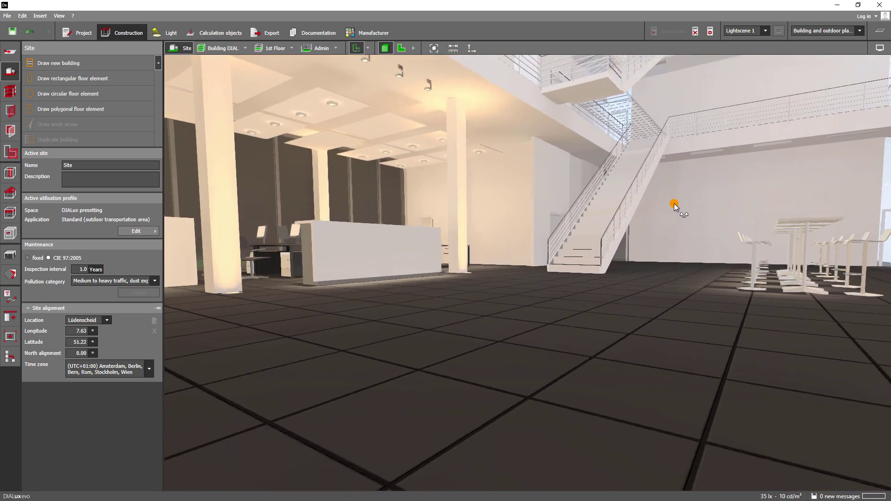
scroll(617, 185, "down", 5)
middle_click_drag(613, 215, 612, 265)
scroll(650, 258, "up", 3)
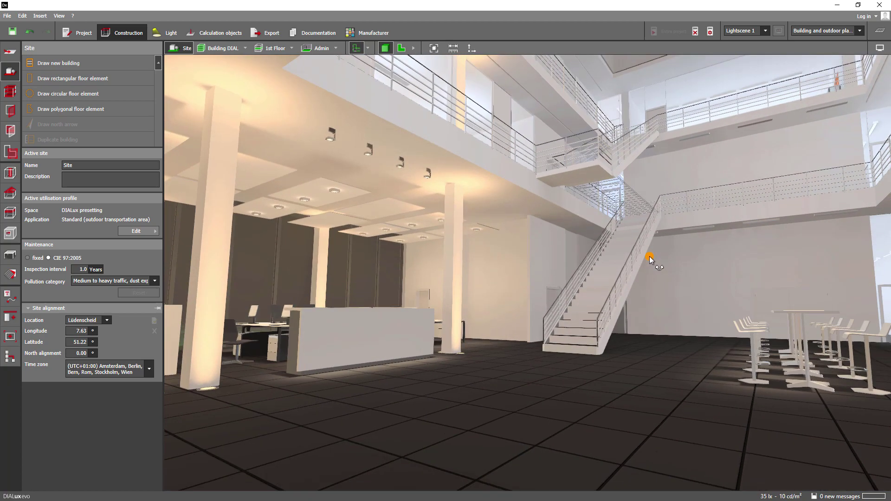
left_click_drag(650, 259, 580, 266)
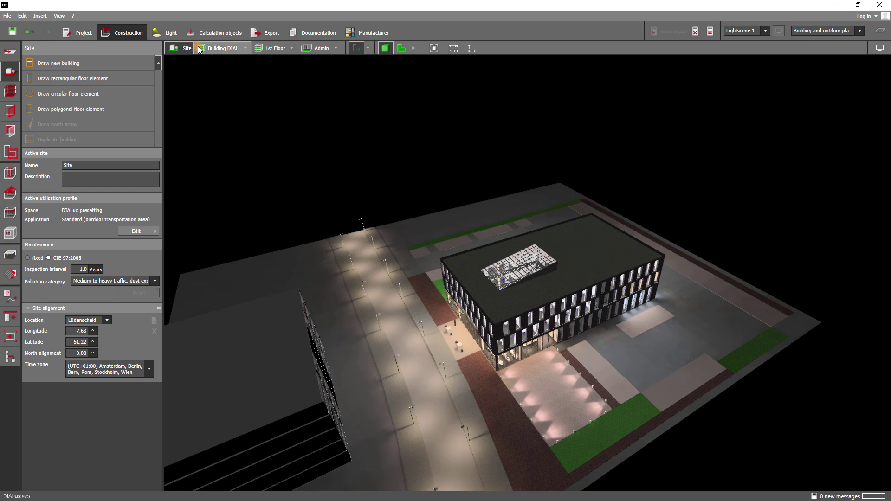
Step: Switch the 3D view from the whole site to Building DIAL only
left_click(244, 49)
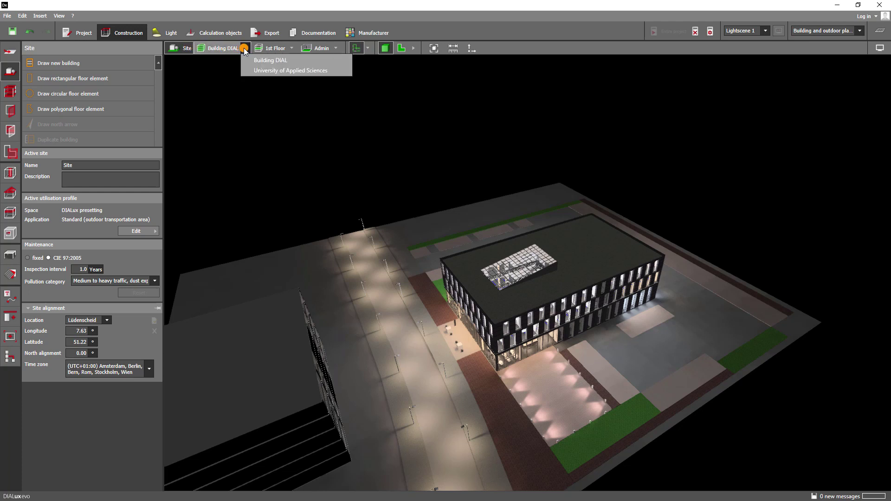
left_click(255, 63)
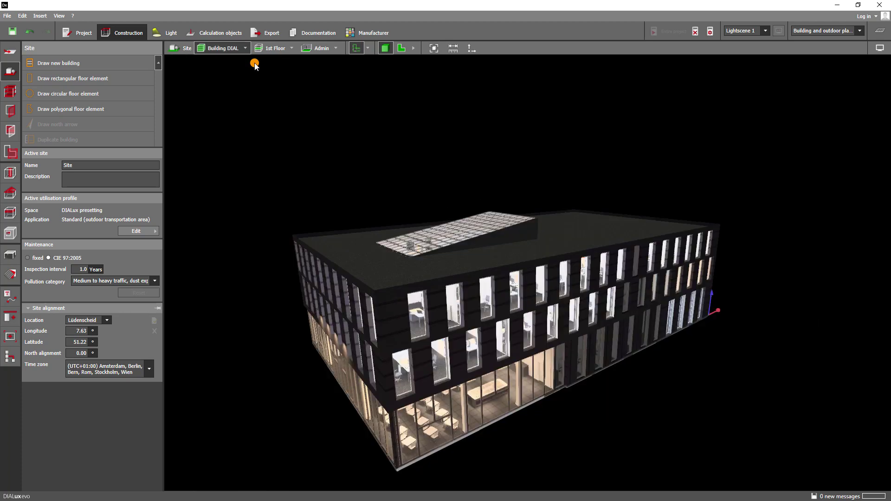
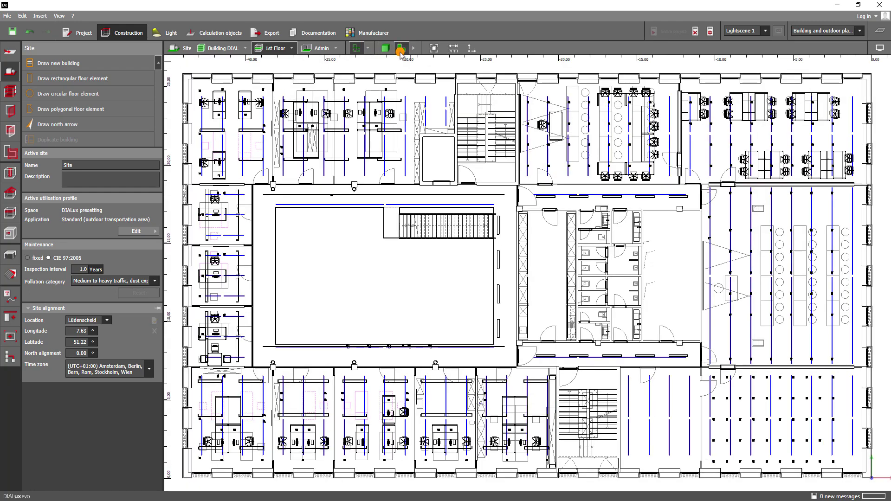
Step: Compare the 1st Floor plan with the underlying CAD drawing hidden and shown, leaving it shown
scroll(387, 132, "down", 1)
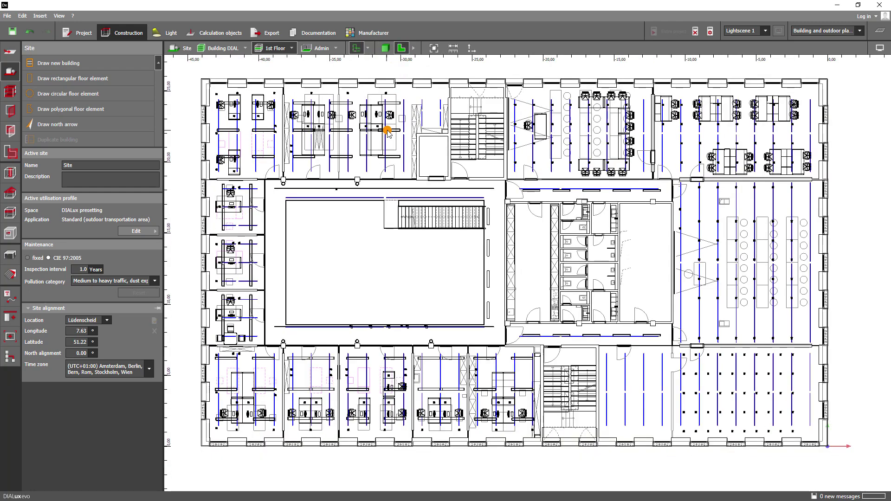
left_click(357, 48)
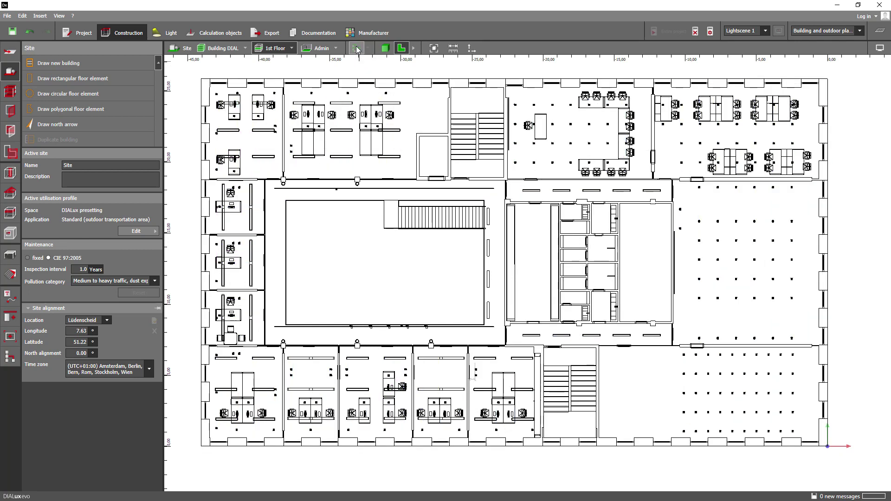
left_click(356, 49)
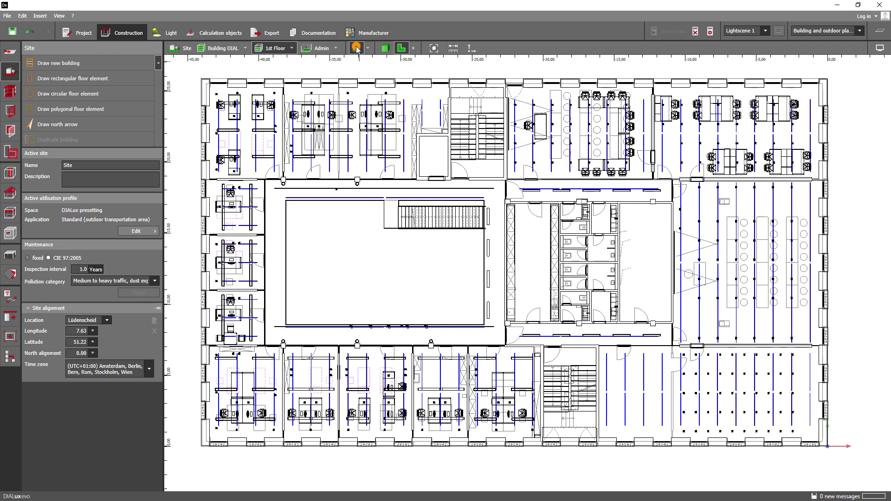
Step: Open the Seminar 2 room plan and compare it with the underlying CAD drawing hidden and shown, leaving it shown
left_click(335, 48)
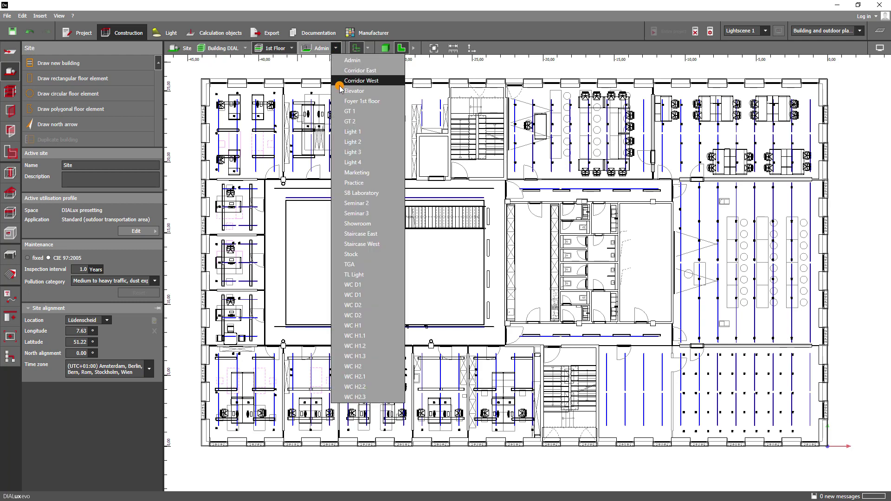
left_click(355, 204)
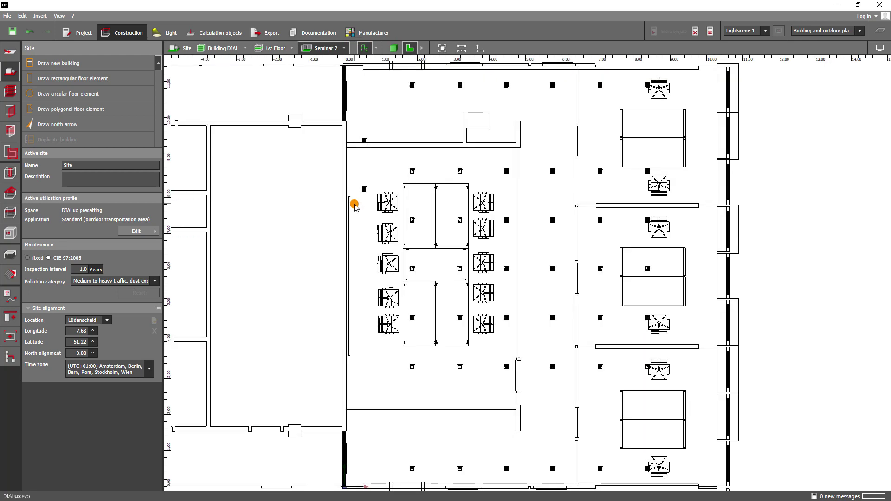
left_click(376, 48)
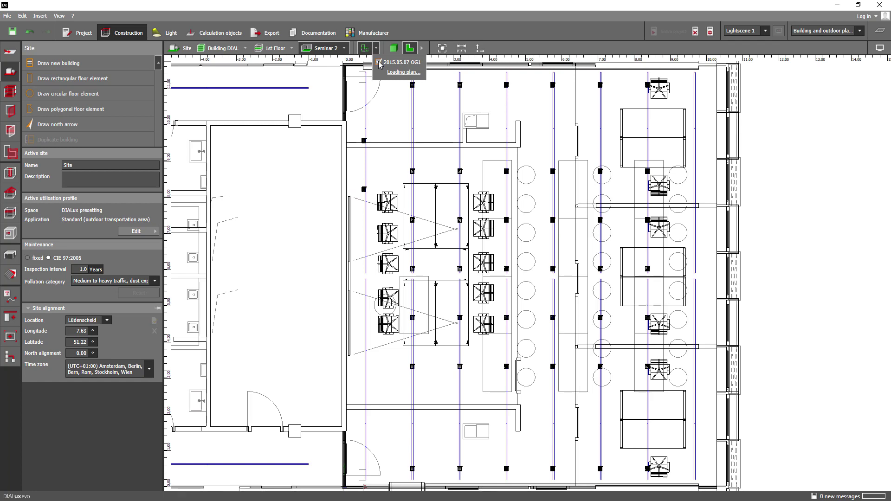
left_click(376, 50)
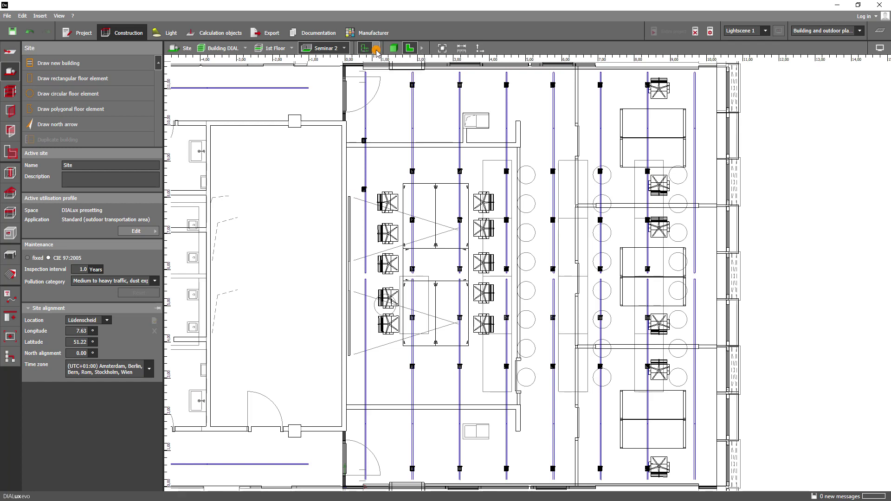
left_click(365, 50)
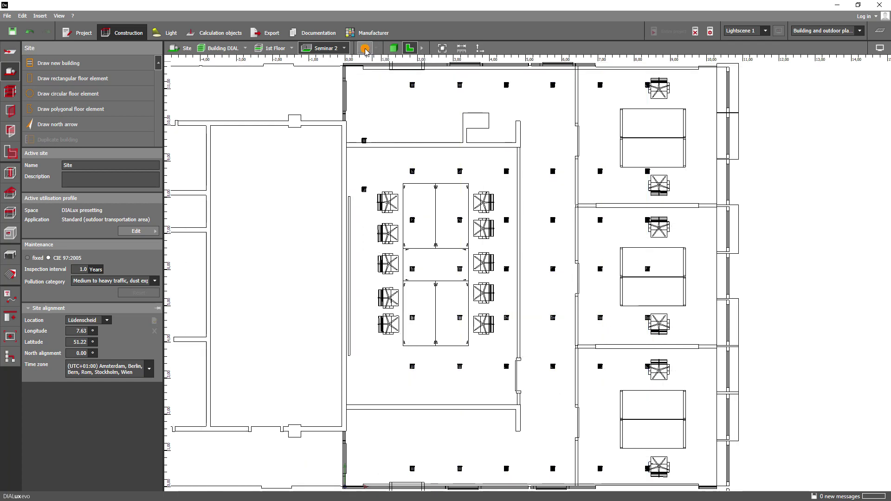
left_click(365, 50)
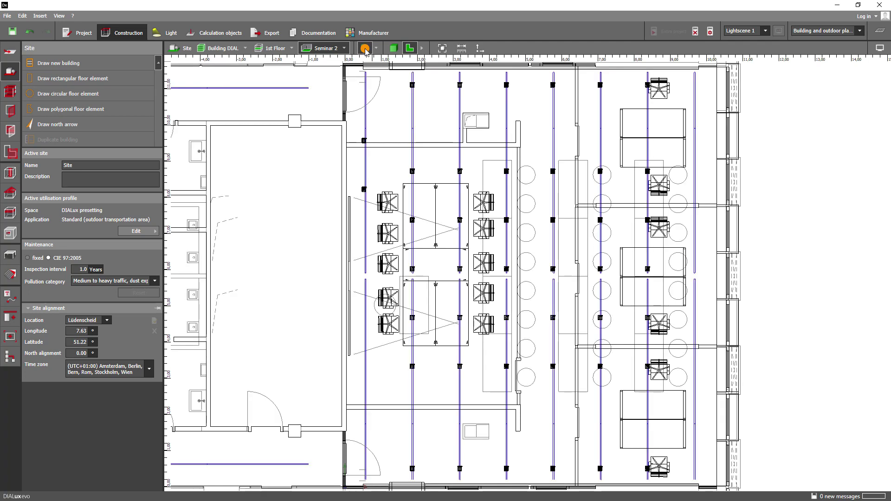
Step: Return to the 1st Floor, show it in front view and examine the furnished offices at its far left end up close
left_click(276, 48)
left_click(422, 48)
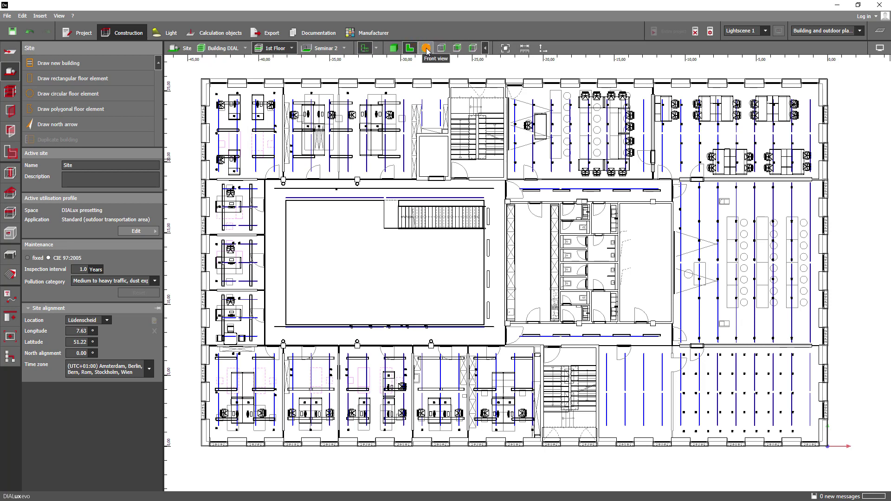
left_click(425, 49)
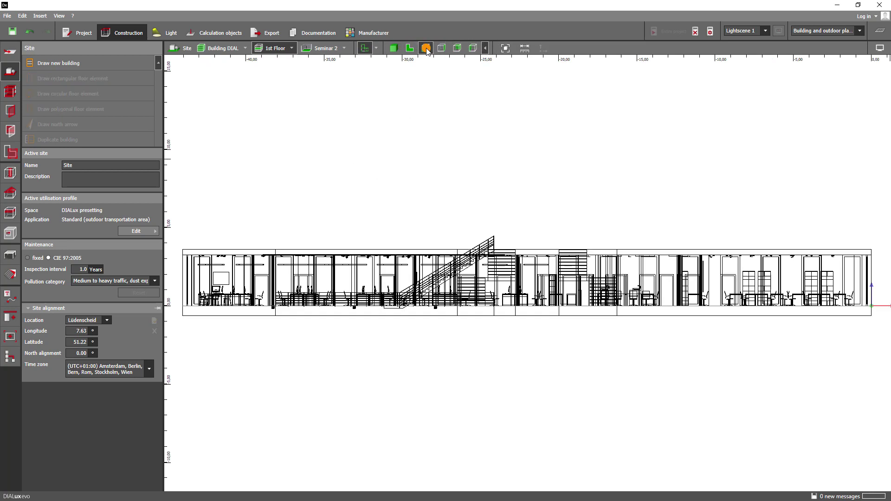
left_click(406, 69)
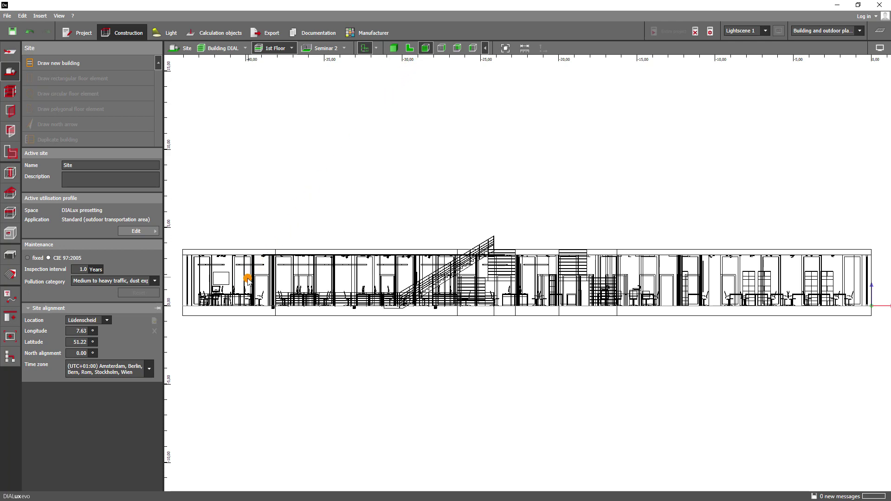
scroll(215, 307, "up", 1)
scroll(215, 307, "up", 5)
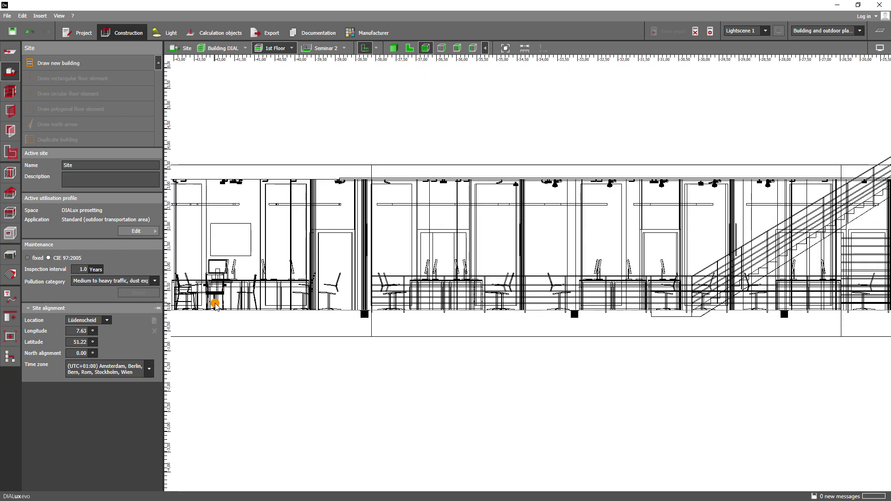
left_click_drag(255, 193, 405, 235)
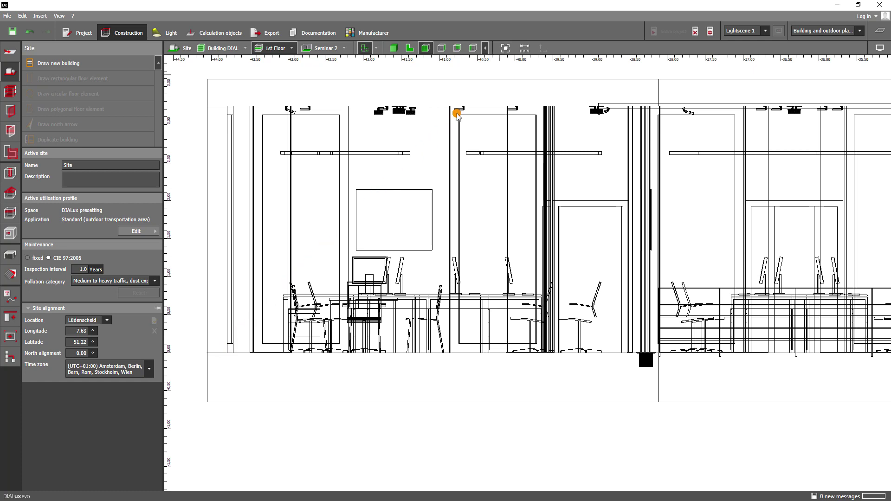
Step: Measure the vertical distance from the ceiling to the suspended luminaire in the leftmost office, then fit the whole floor in the view
left_click(523, 49)
left_click(361, 107)
left_click(362, 153)
right_click_drag(369, 149, 505, 49)
left_click(505, 49)
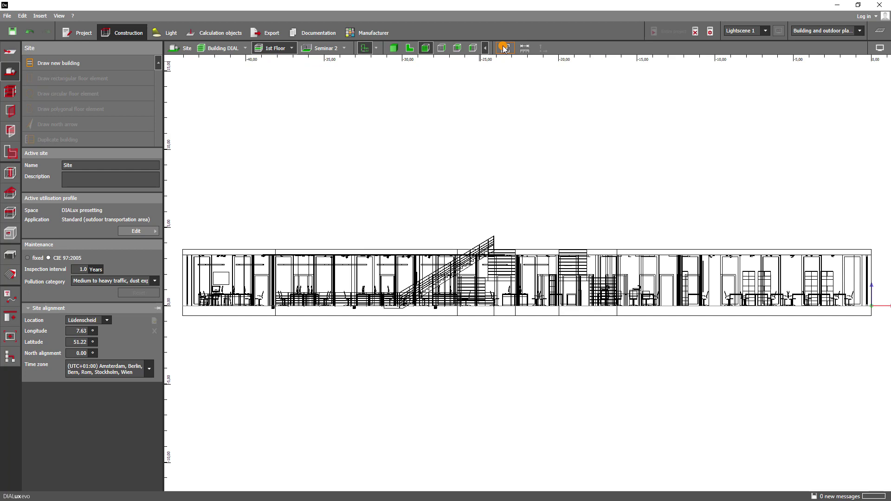
Step: Return the 1st Floor to the floor plan view and review the construction tools, opening the Plans tool
left_click(410, 51)
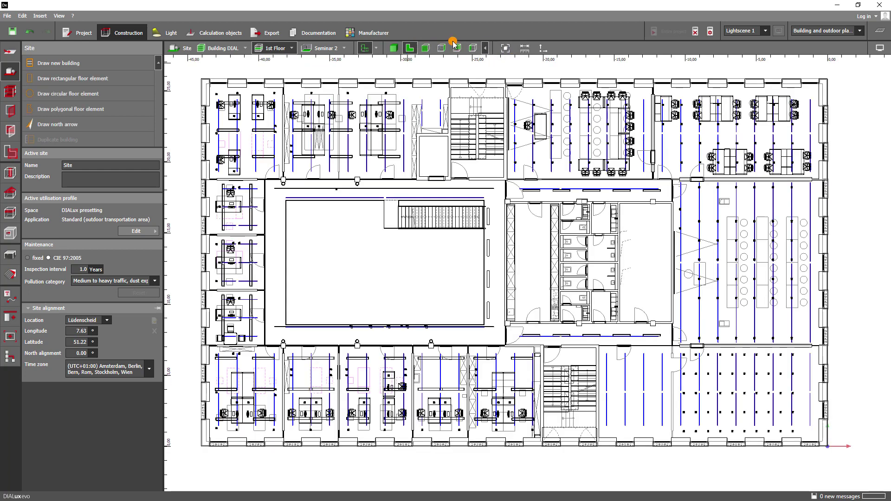
left_click(542, 49)
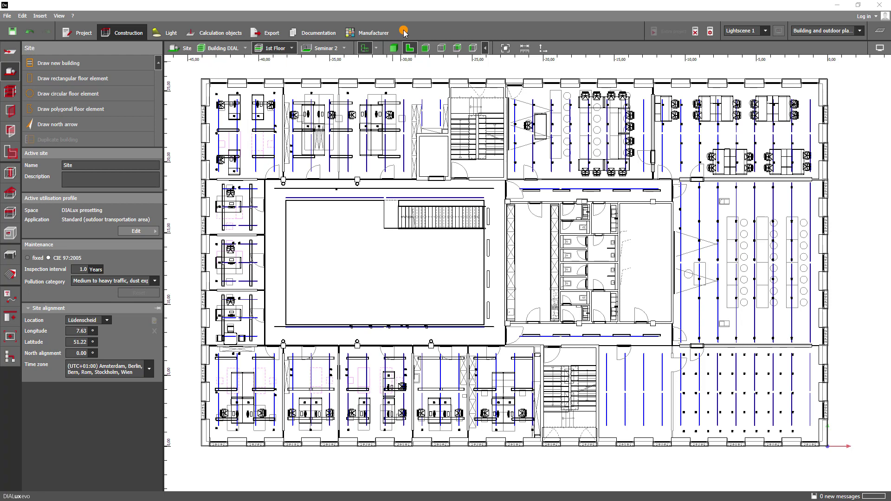
left_click(11, 54)
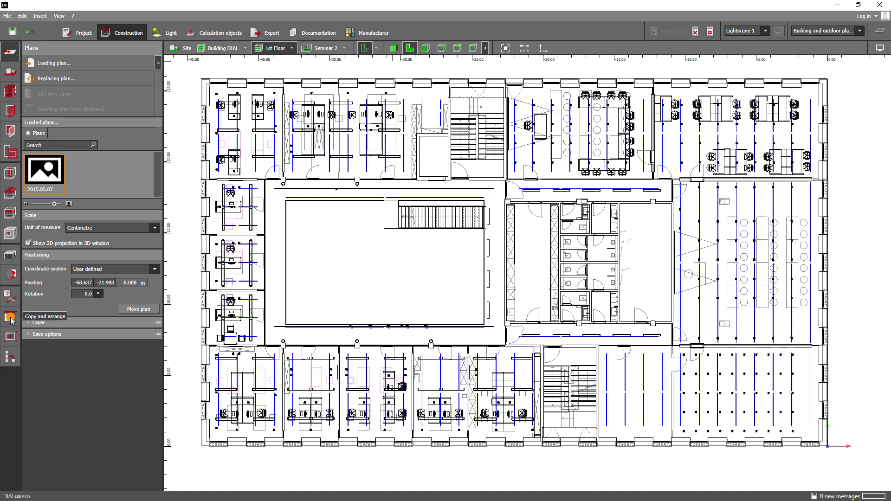
left_click(10, 361)
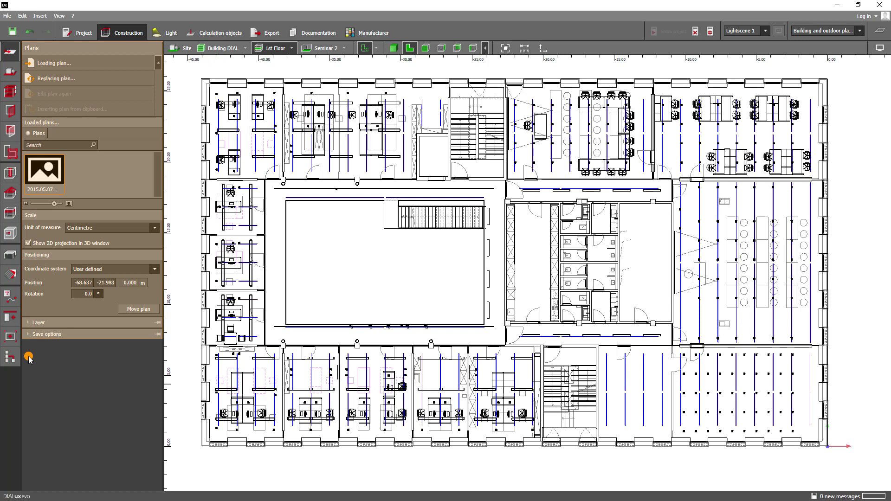
Step: Switch to the Light mode and try the compact luminaire tool list and hidden settings area, leaving both fully displayed
left_click(158, 33)
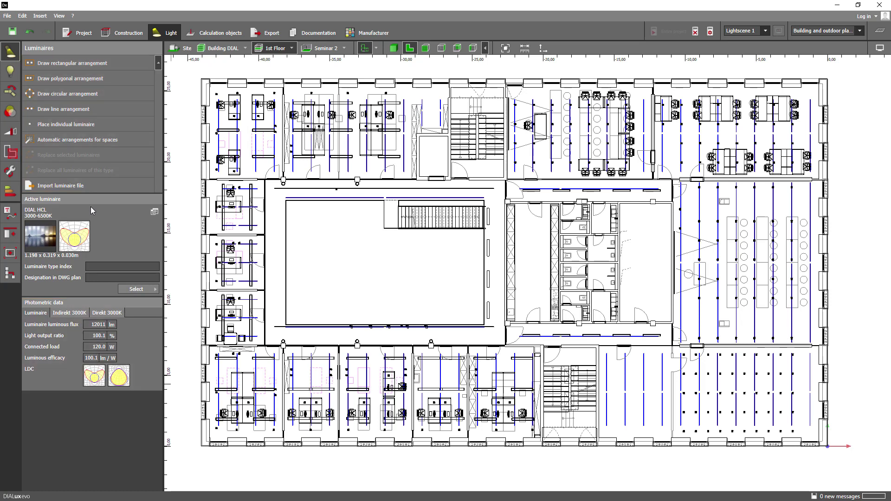
left_click(154, 80)
left_click(160, 61)
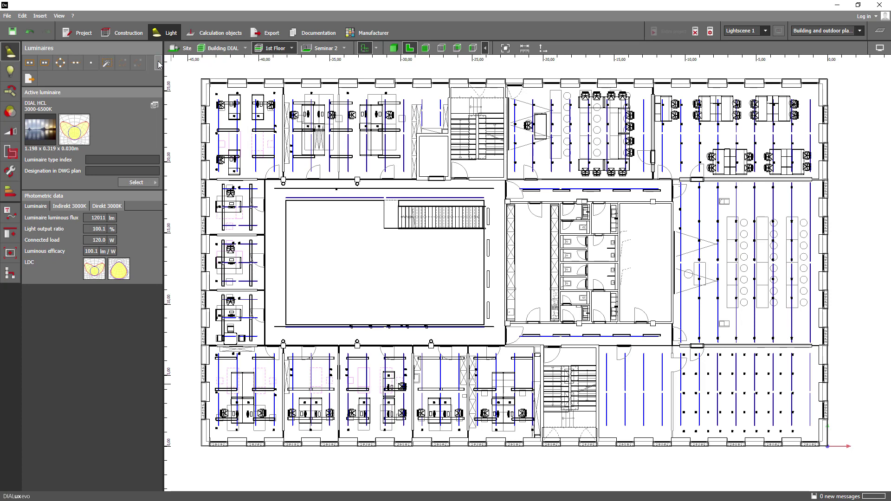
left_click(159, 63)
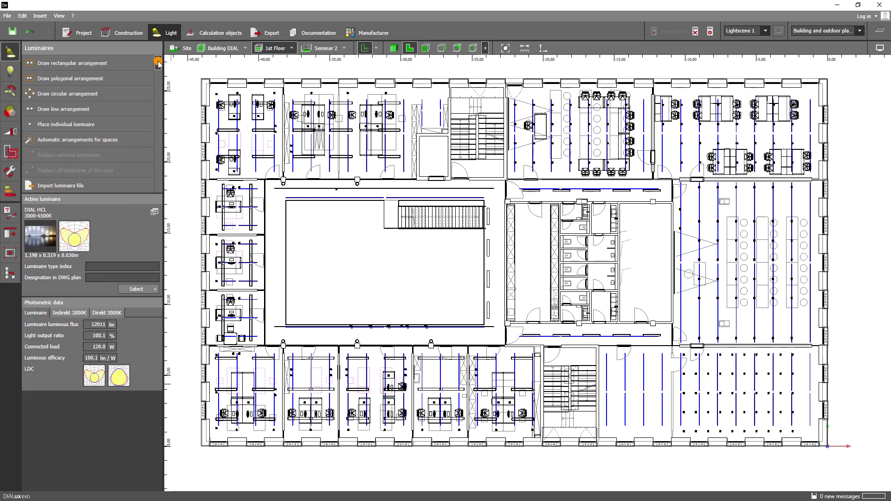
left_click(16, 51)
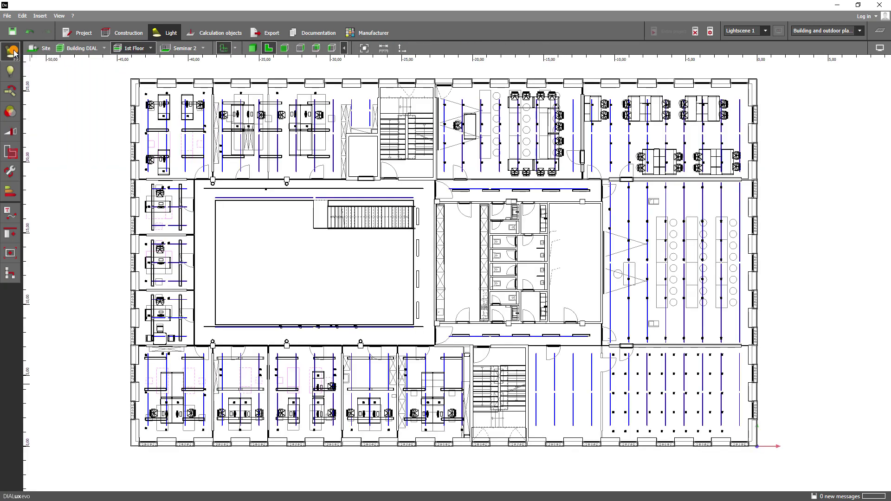
left_click(14, 54)
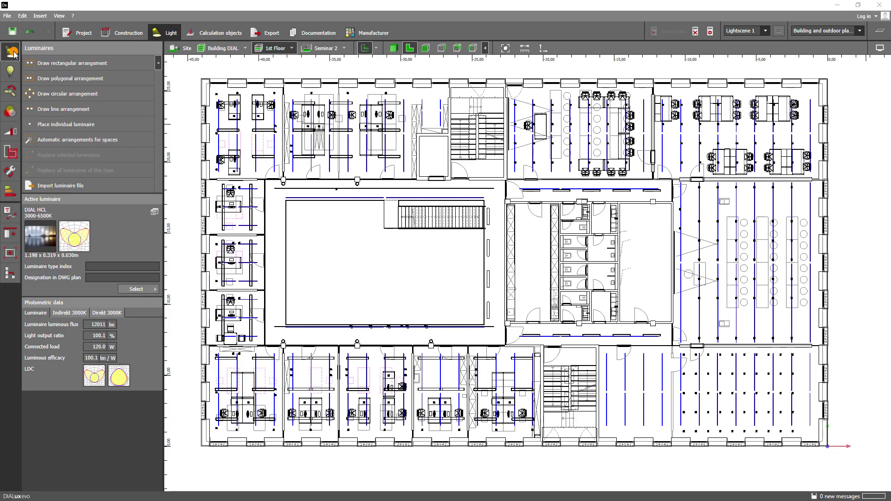
Step: Look at the results overview for the 1st Floor's workplaces and close it again
left_click(665, 33)
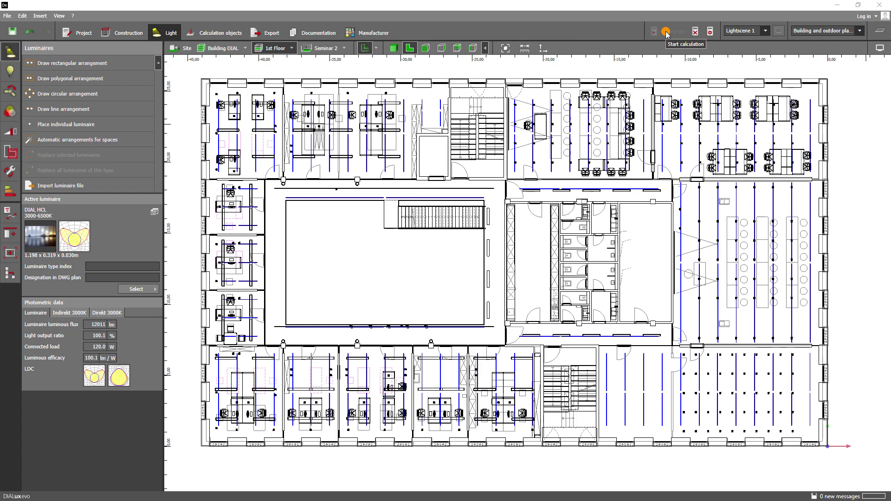
left_click(878, 31)
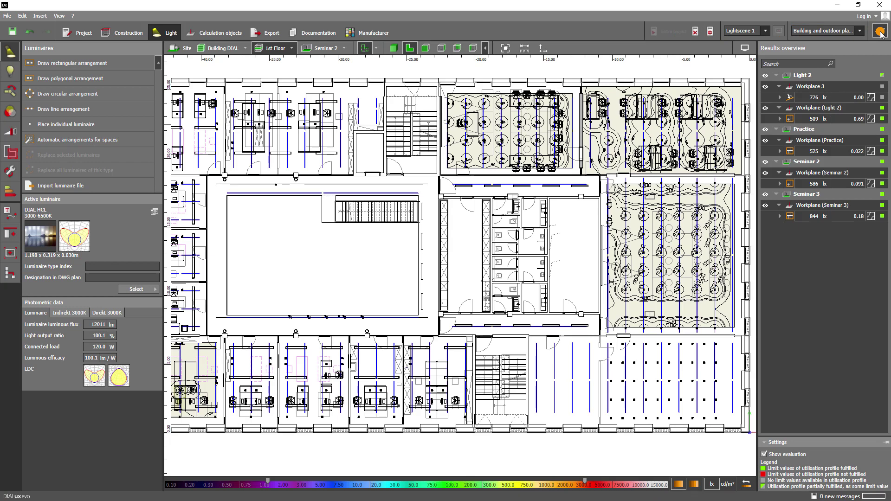
left_click(879, 32)
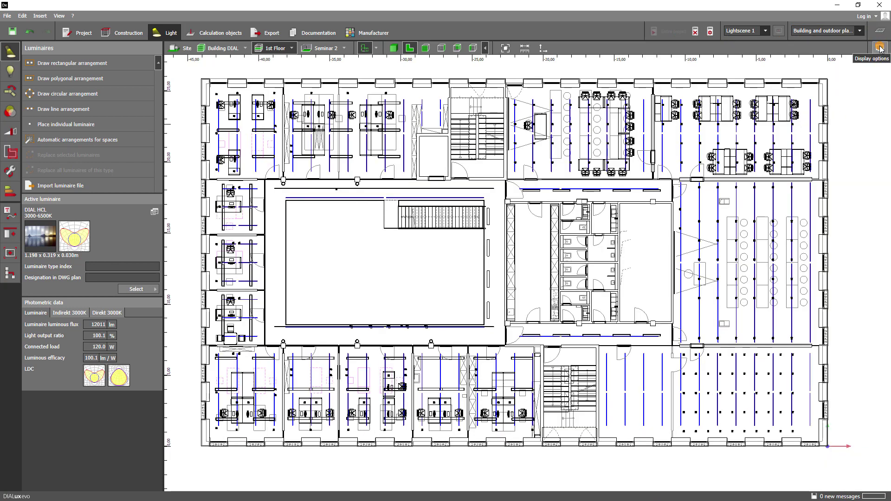
Step: In the display options, show and hide the room names and the calculation results on the plan, then close the options
left_click(879, 48)
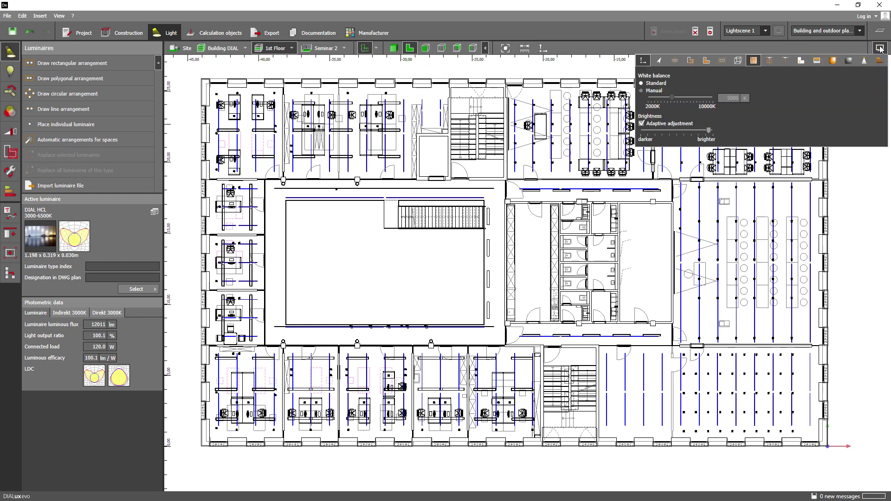
left_click(800, 61)
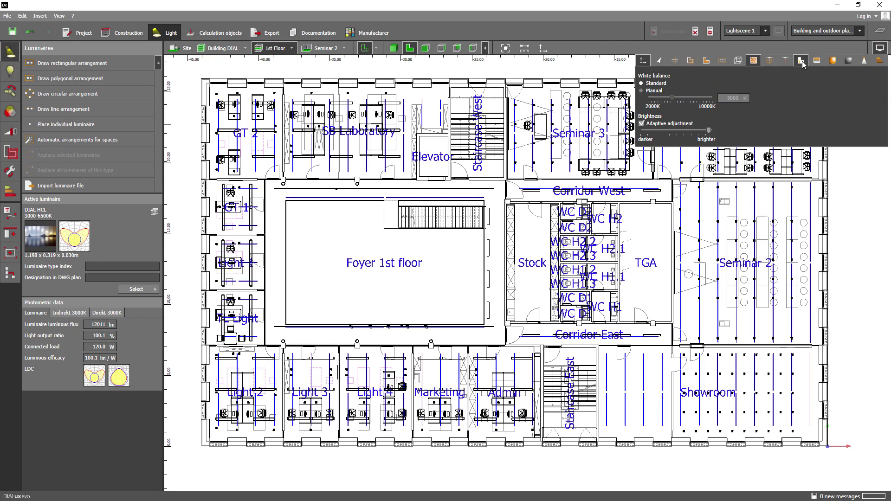
left_click(802, 61)
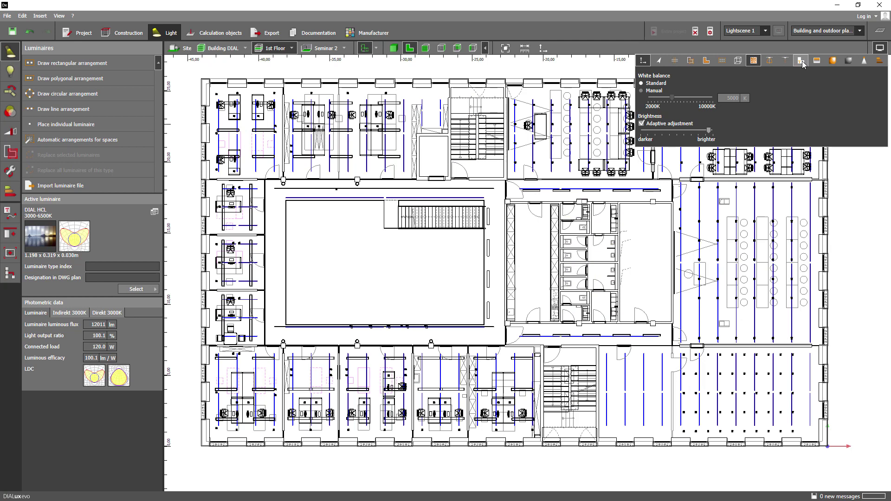
left_click(706, 61)
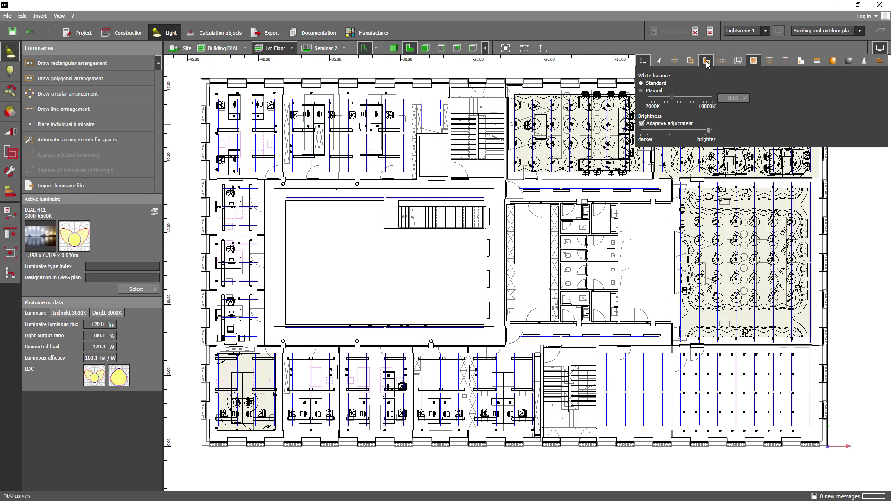
left_click(706, 62)
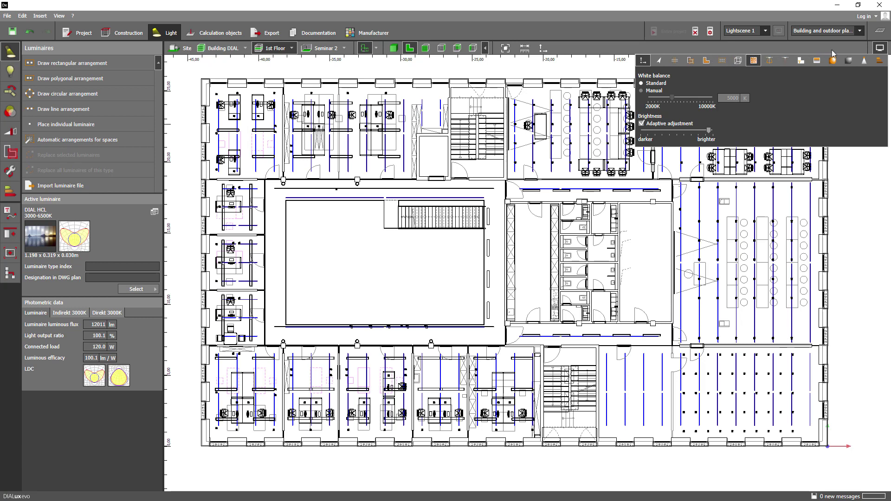
left_click(878, 49)
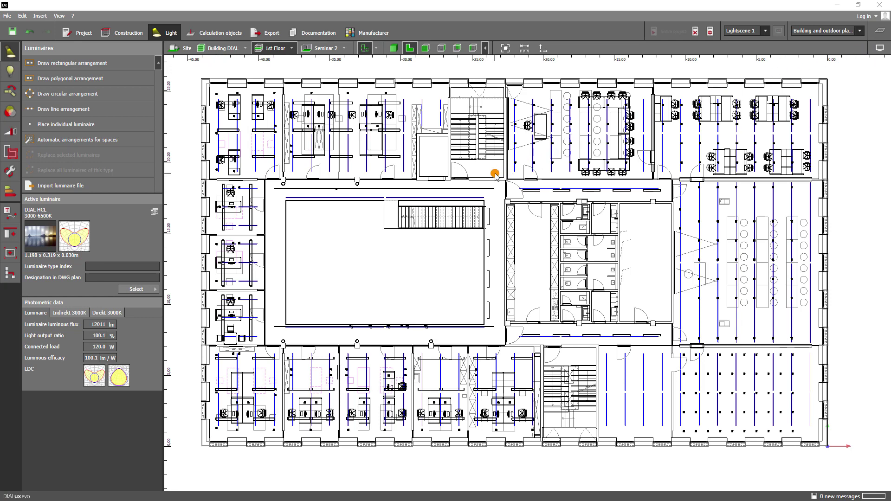
Step: Try zooming and panning the 1st Floor plan, then switch to the 3D view and shift the model slightly
scroll(495, 175, "down", 5)
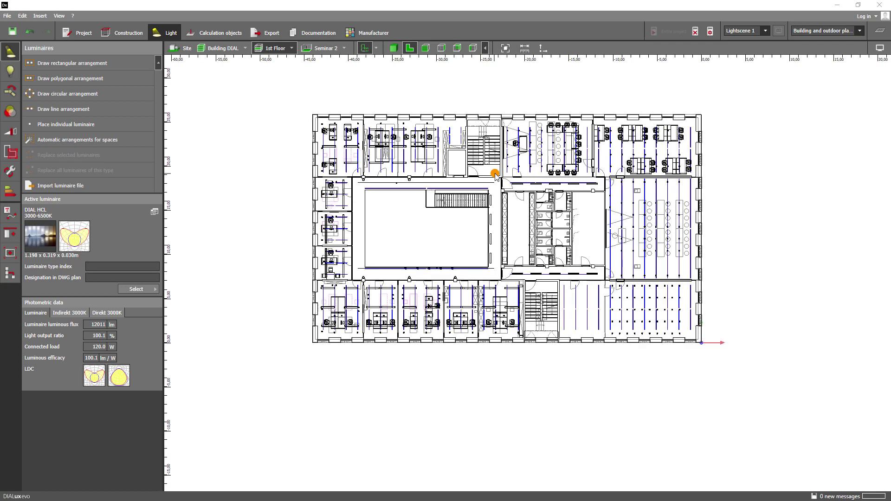
scroll(495, 175, "up", 5)
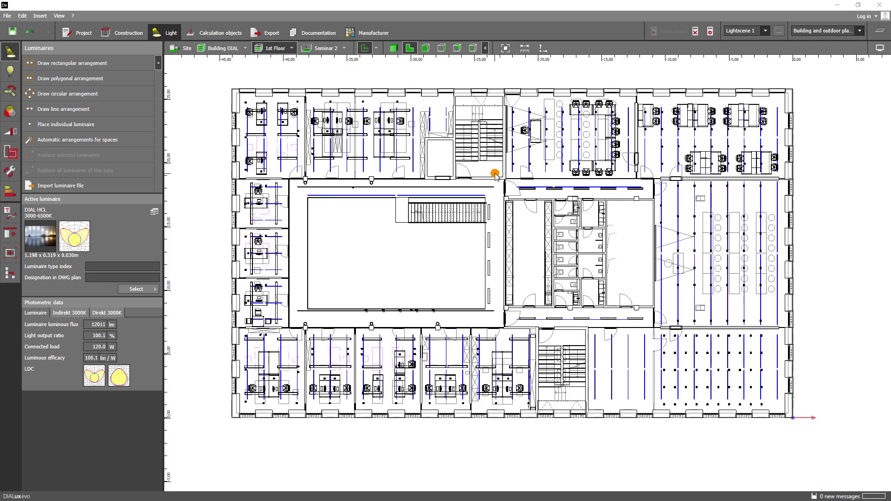
mouse_move(538, 172)
left_mouse_down()
mouse_move(447, 179)
mouse_move(538, 181)
left_mouse_up()
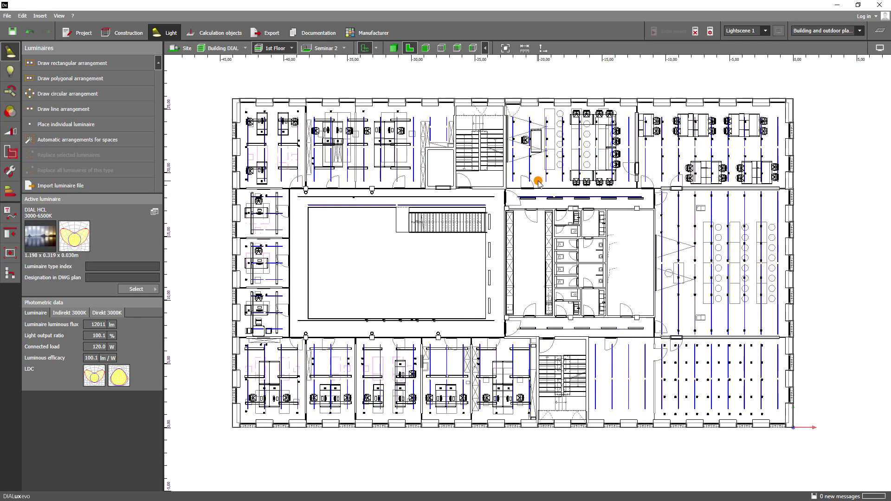
left_click(391, 49)
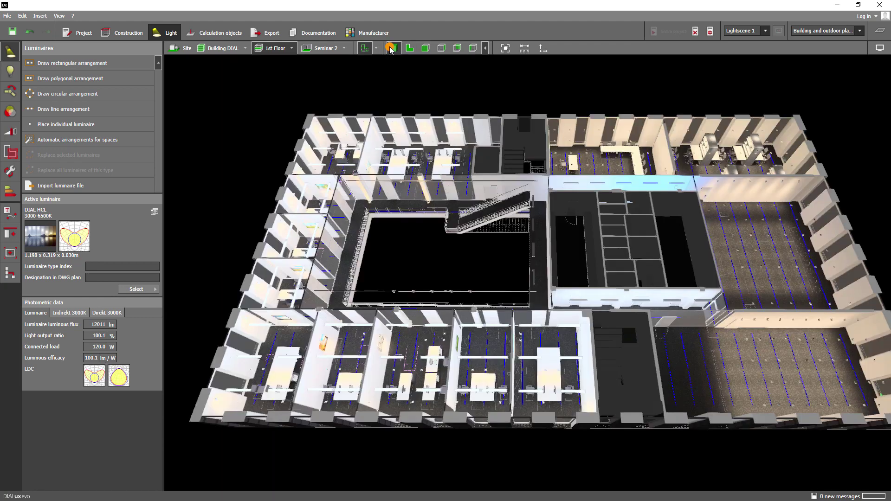
mouse_move(457, 93)
middle_mouse_down()
mouse_move(355, 94)
mouse_move(471, 87)
middle_mouse_up()
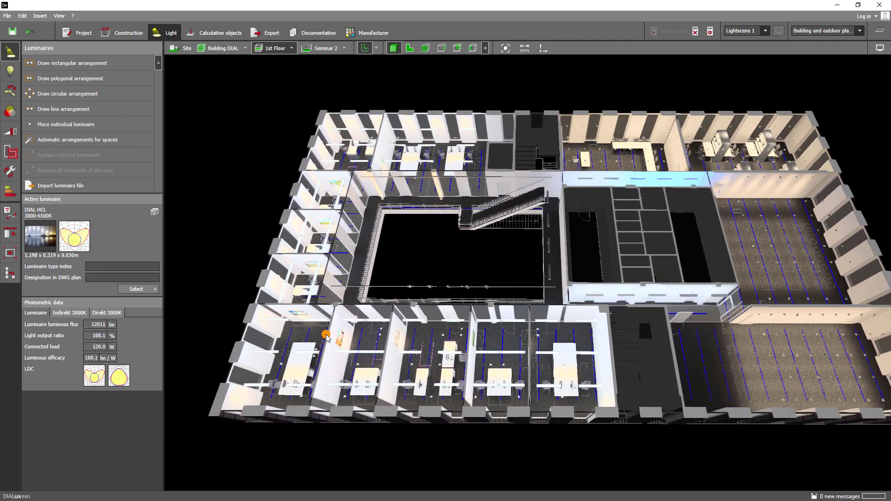
Step: Navigate the 1st Floor in 3D by zooming in on the corner office, orbiting slightly and moving the camera forward, sideways and back
scroll(321, 343, "up", 2)
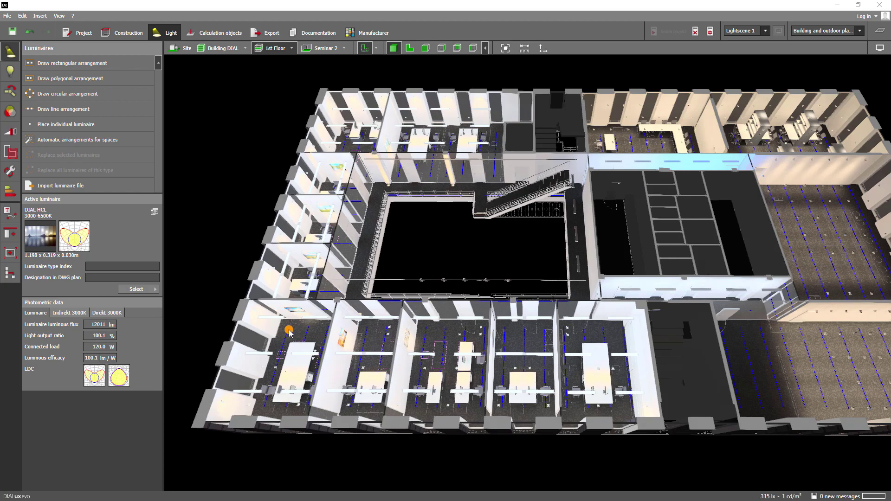
right_click_drag(269, 316, 280, 272)
scroll(278, 269, "up", 5)
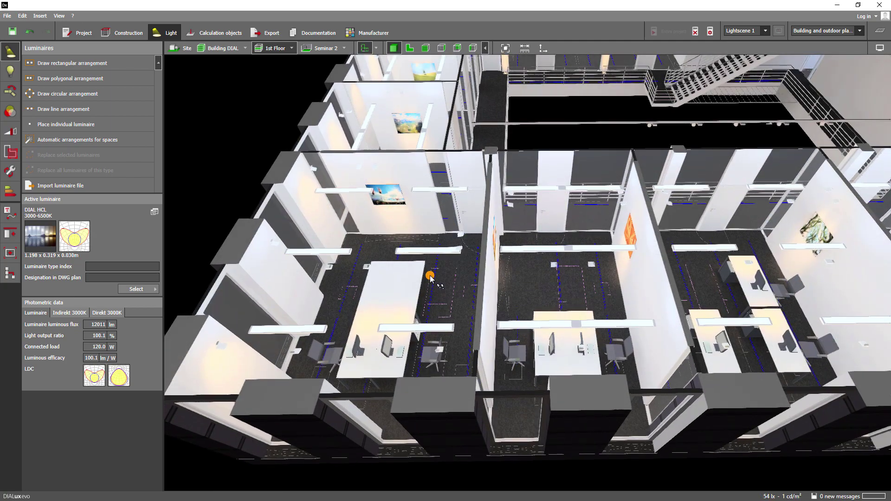
mouse_move(430, 277)
right_mouse_down()
mouse_move(423, 303)
mouse_move(424, 267)
right_mouse_up()
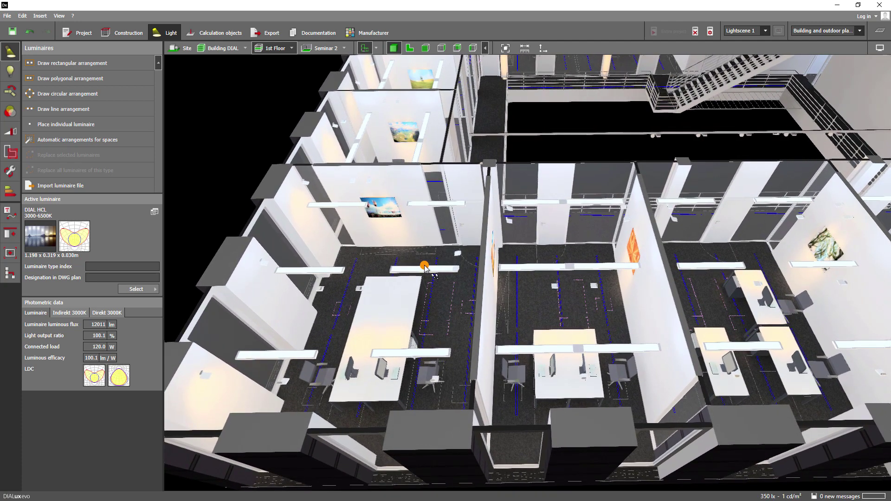
key("w")
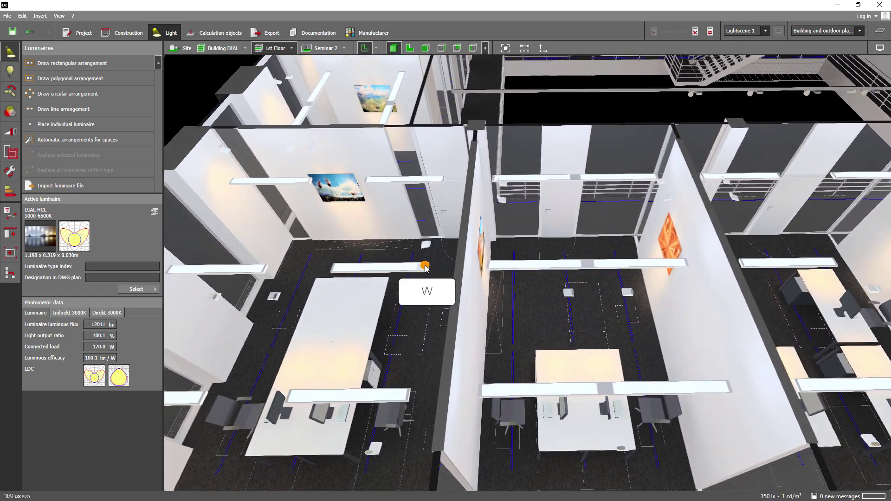
key("a")
key("s")
key("d")
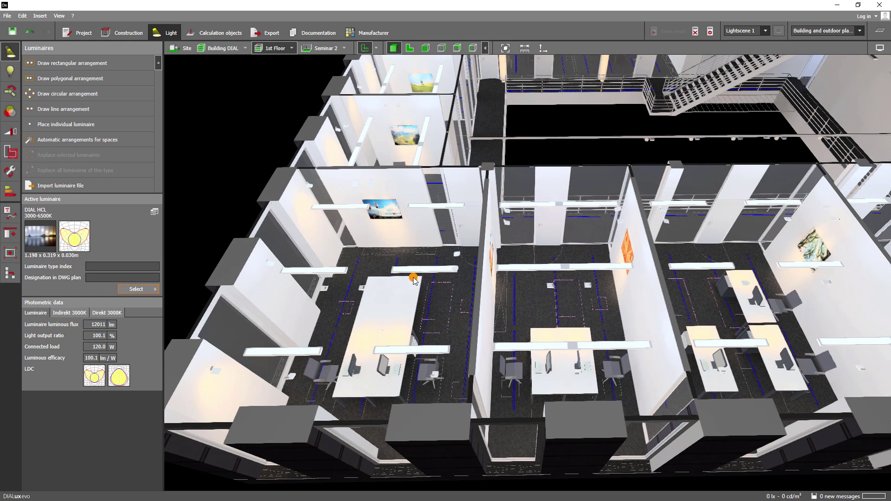
Step: Select the rear desk in the corner office, then the pendant luminaire beside it, and try the luminaire's Move and Rotate tools
left_click(375, 307)
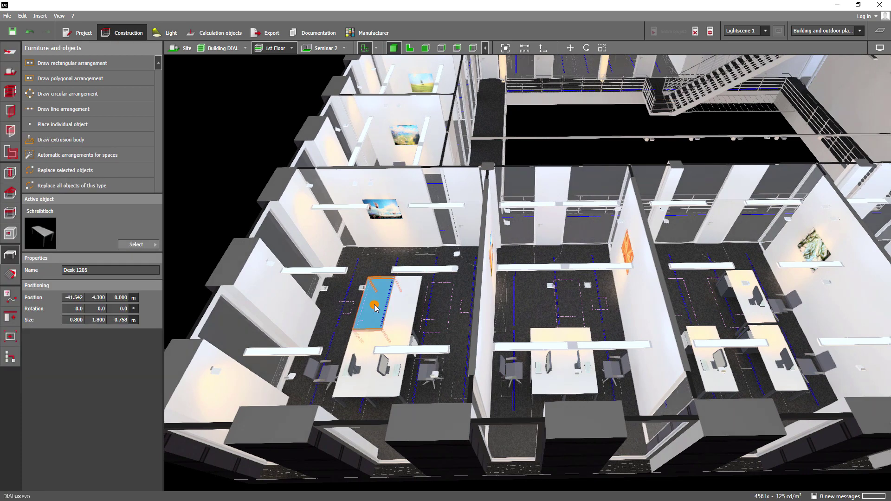
left_click(337, 270)
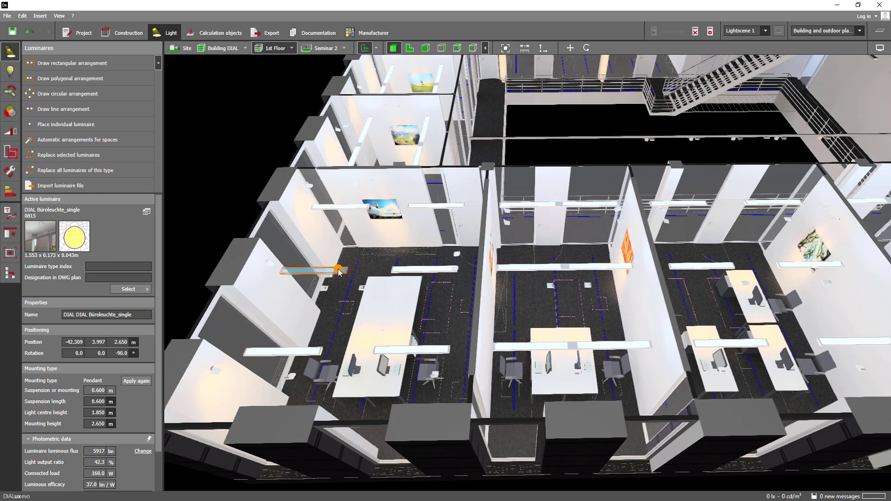
left_click(560, 51)
left_click(569, 50)
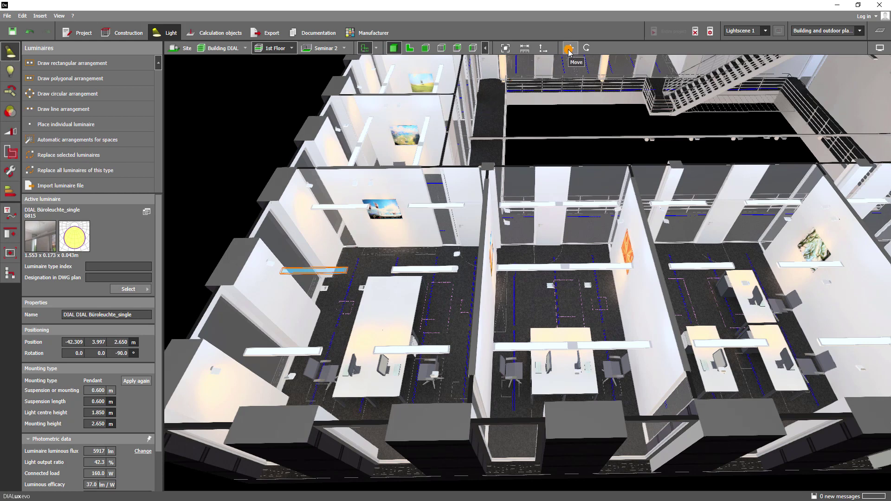
left_click(587, 48)
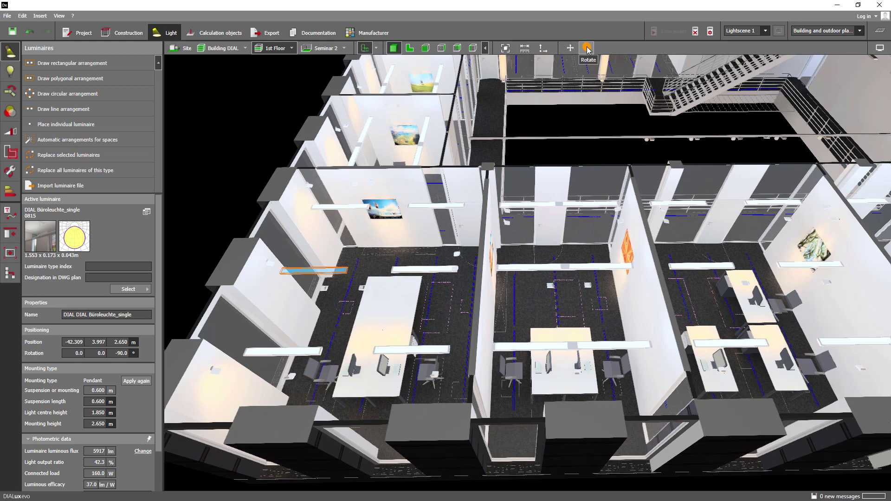
Step: Reselect the corner office's rear desk, try its Scale tool, and look over the commands available for it without applying any
left_click(381, 295)
double_click(378, 301)
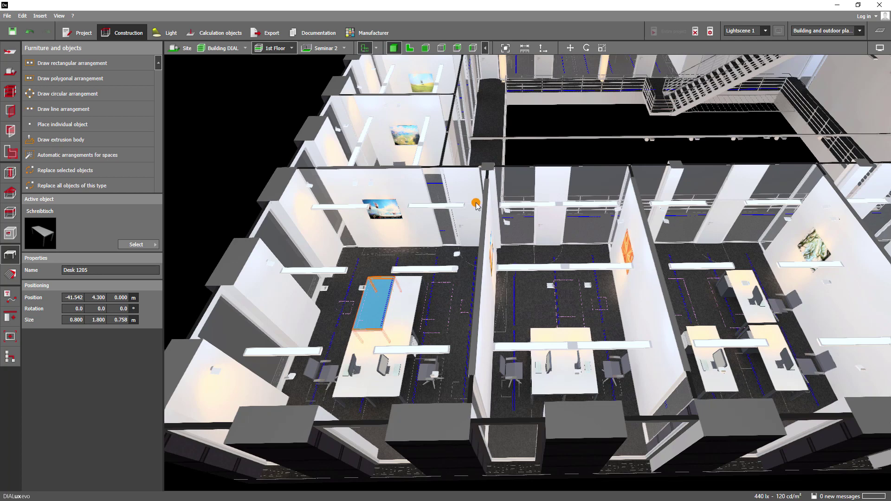
left_click(601, 49)
left_click(407, 272)
left_click_drag(408, 274, 383, 297)
right_click(376, 303)
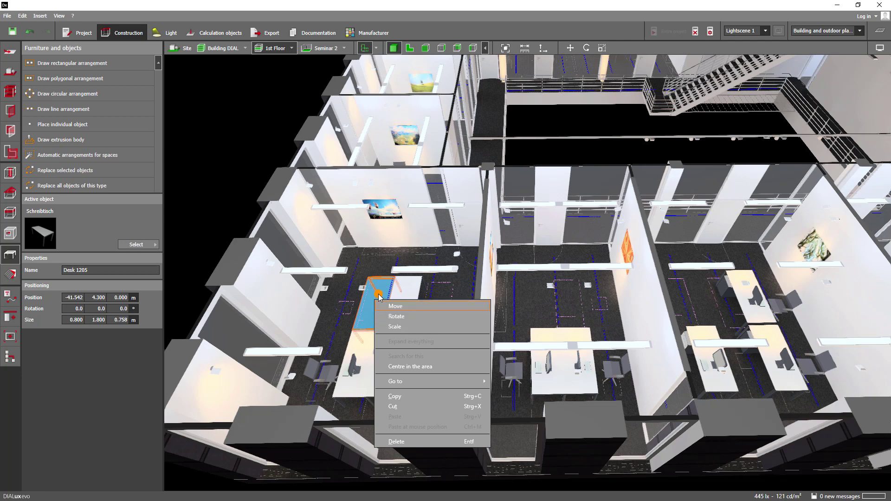
left_click(380, 294)
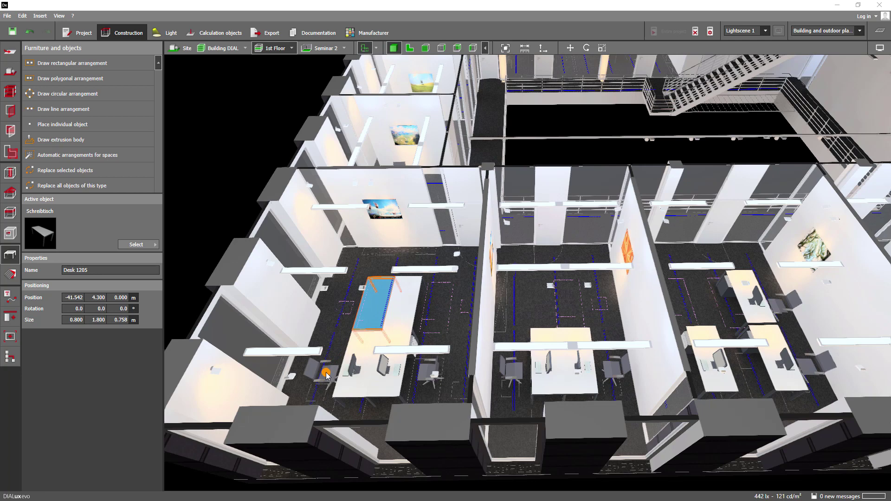
Step: Inspect the properties of the office chair, the TFT screen with keypad and the rear desk by selecting each in turn
left_click(326, 374)
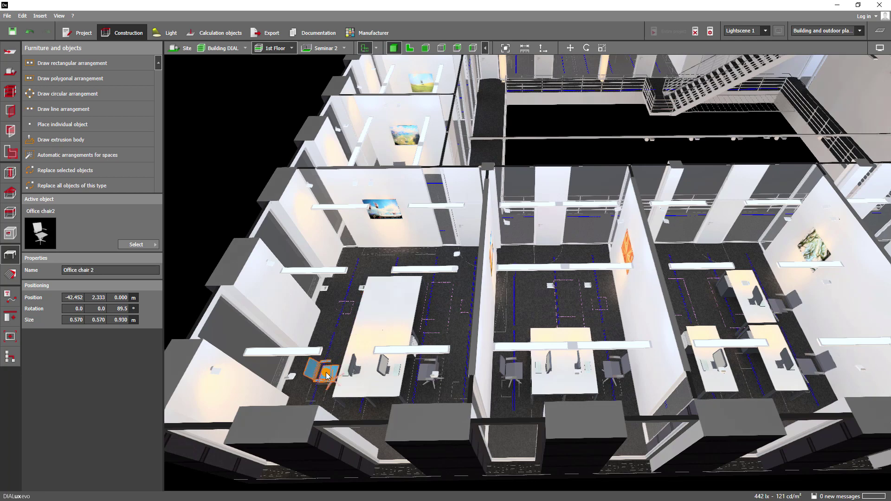
left_click(352, 369)
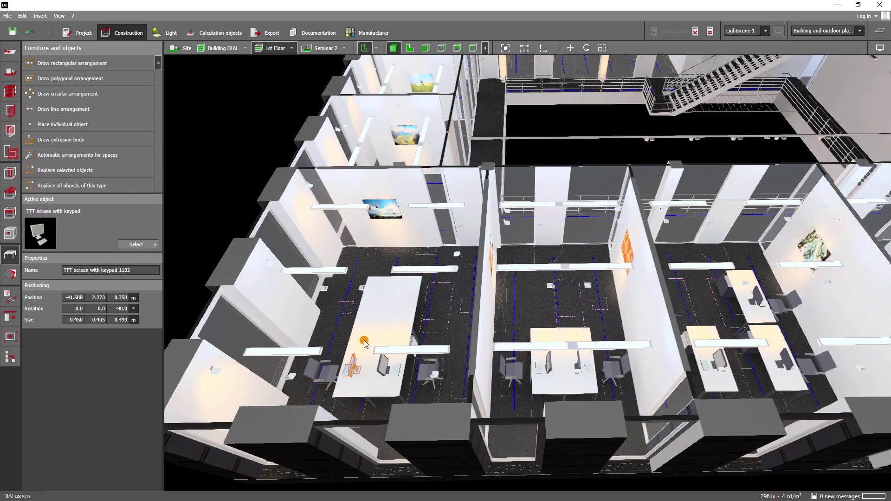
left_click(369, 317)
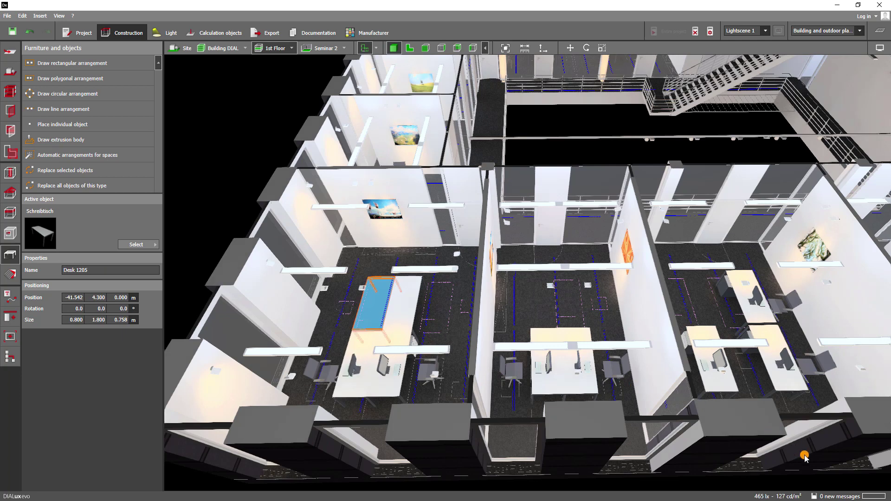
Step: Review the project messages and their display options for information, warnings and errors, then close the message list
left_click(847, 496)
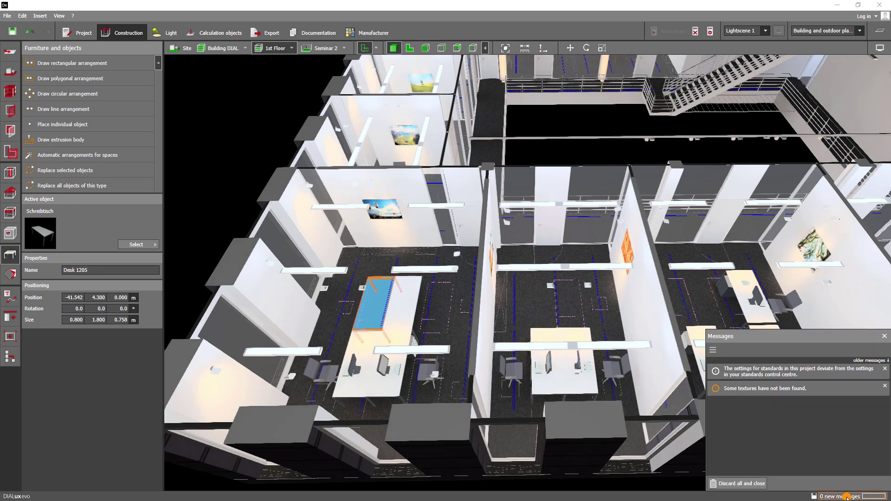
left_click(713, 351)
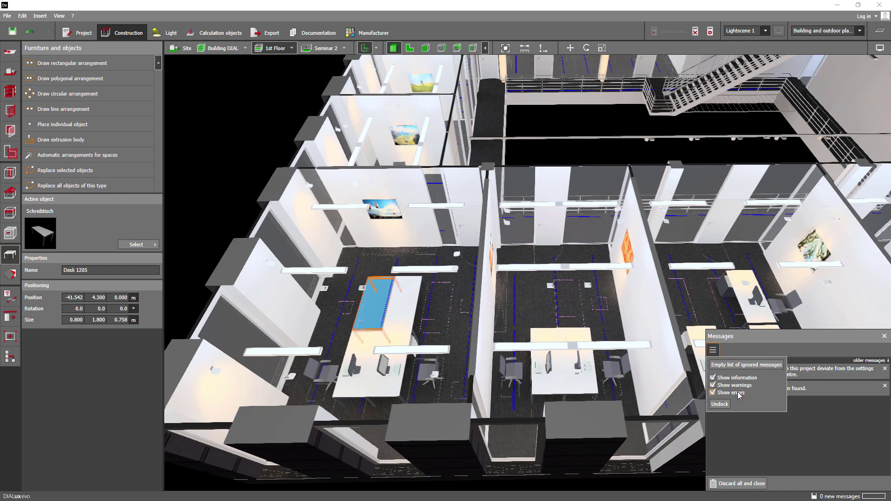
left_click(778, 426)
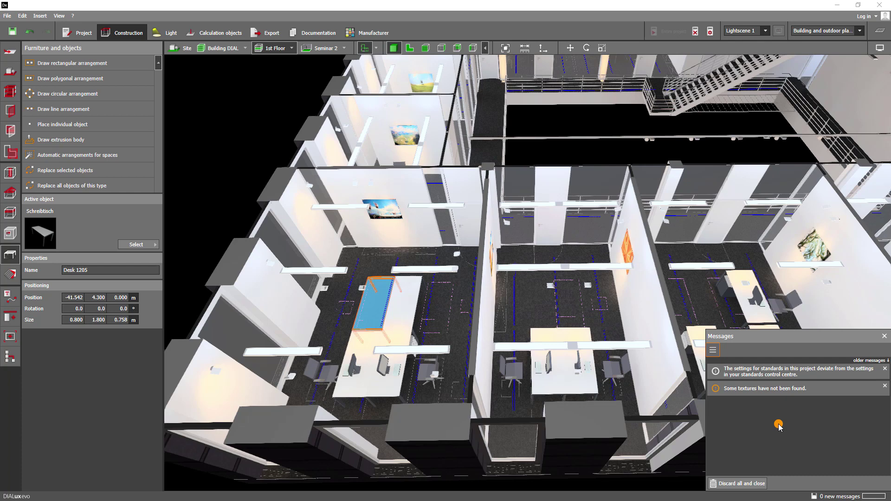
left_click(884, 335)
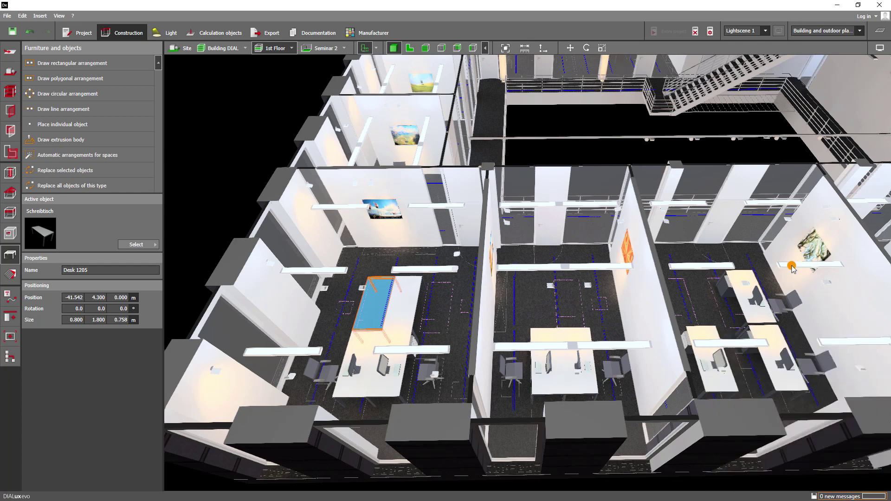
Step: Fit the whole 1st Floor into the 3D view, orbit it to look down from the front, and deselect the desk
left_click(505, 47)
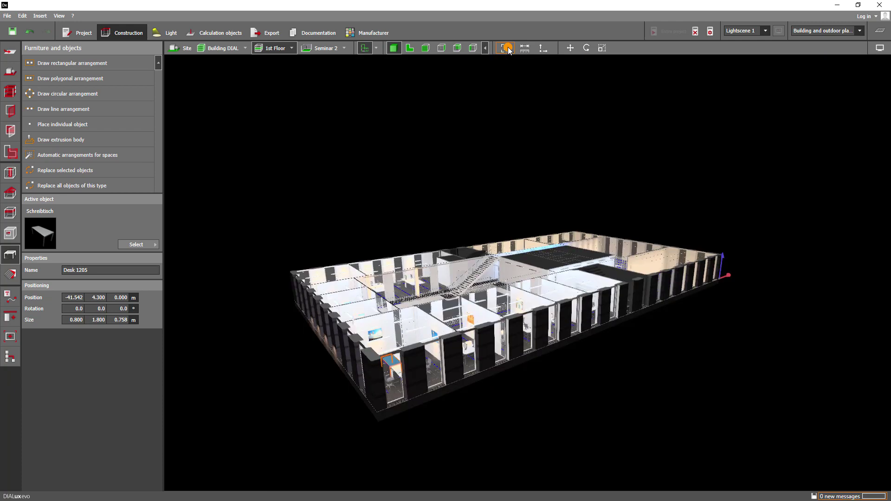
middle_click_drag(564, 157, 527, 226)
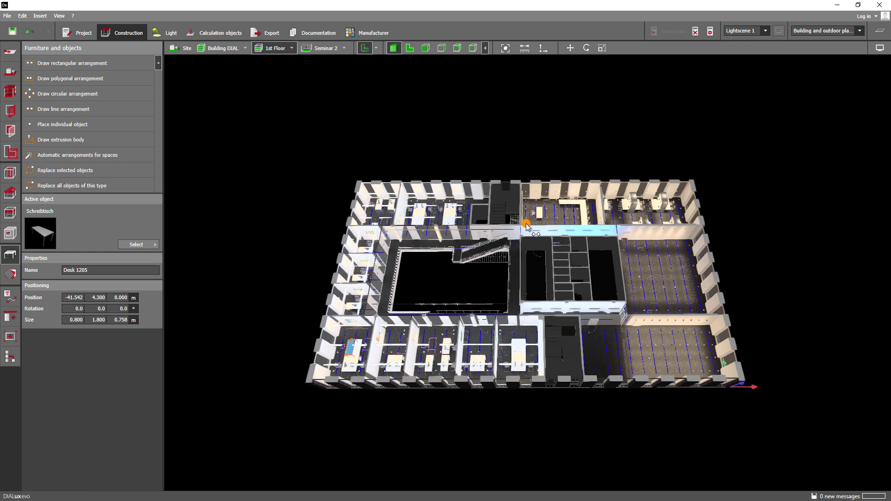
left_click(527, 226)
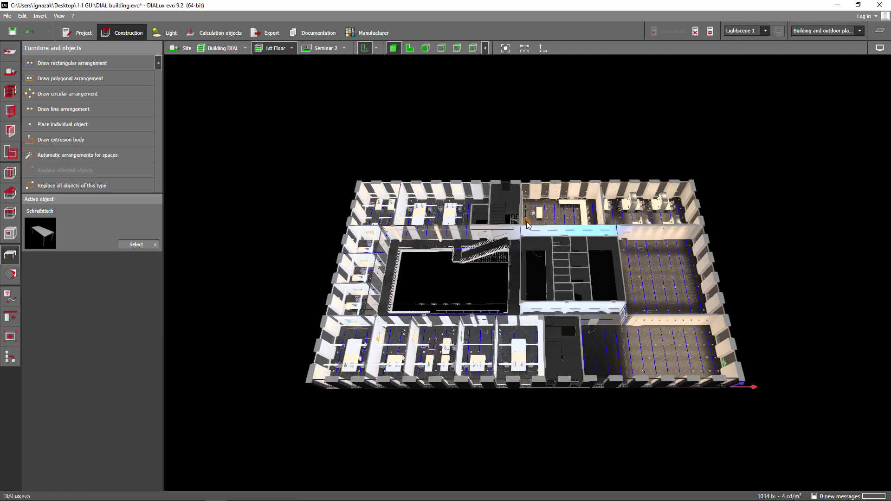